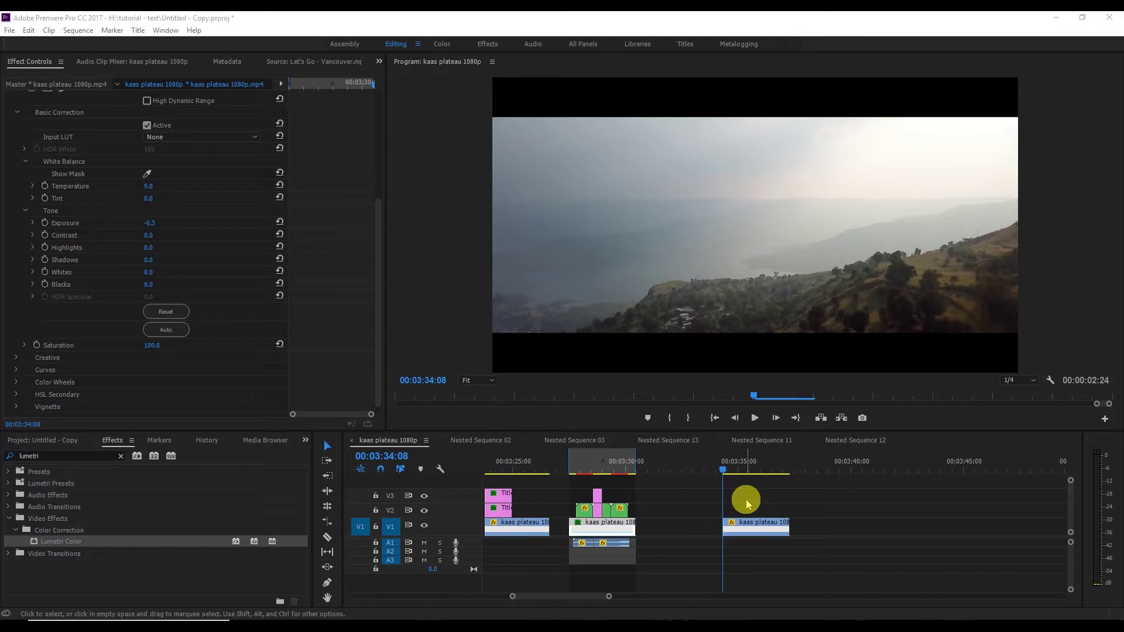
Step: Create a new title named Title 10 from the Project panel
click(43, 441)
right_click(89, 533)
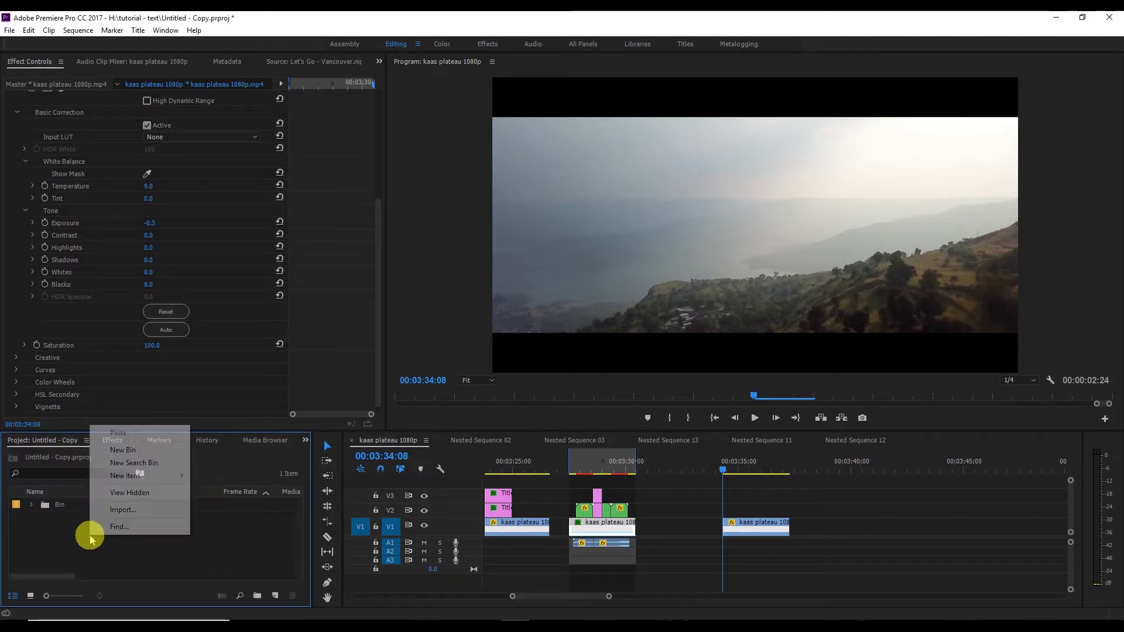
click(48, 563)
right_click(101, 540)
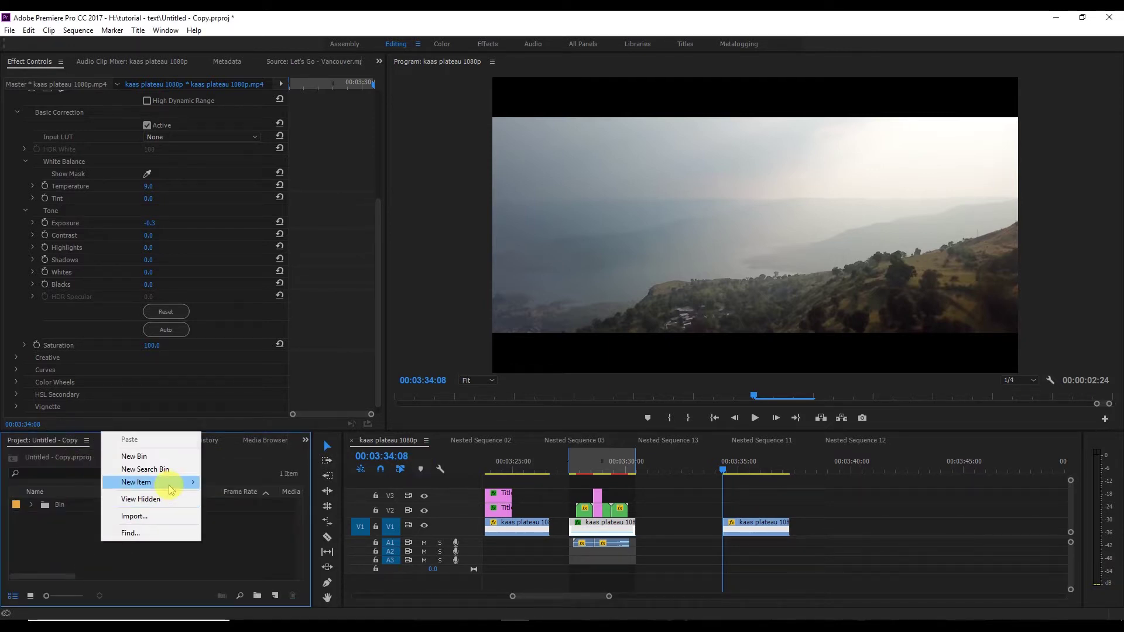
mouse_move(169, 485)
click(237, 521)
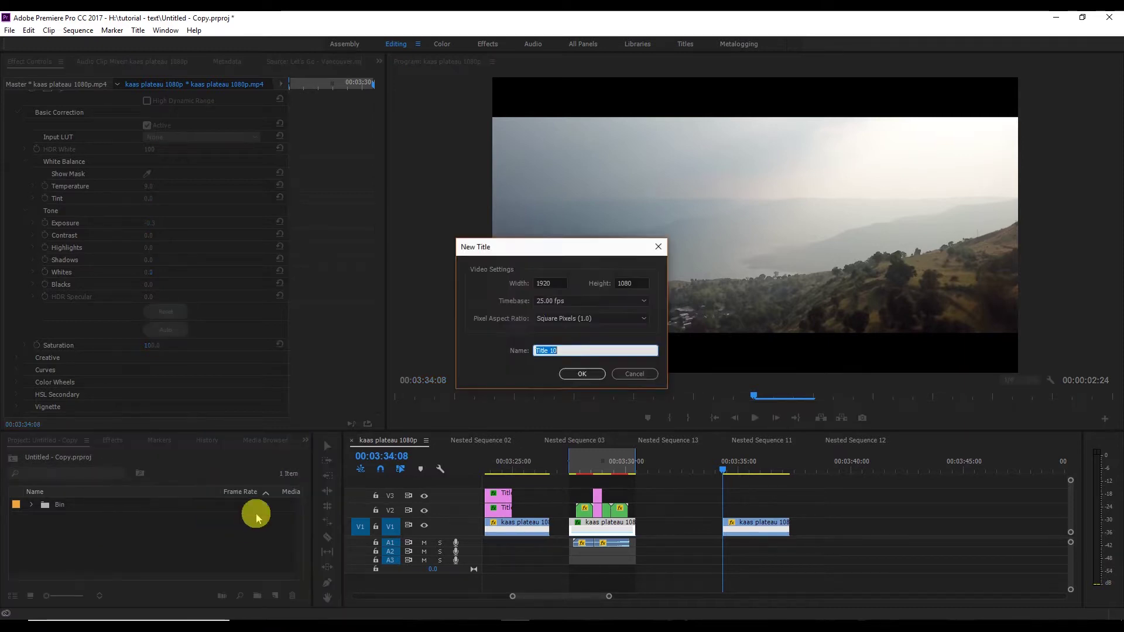
click(584, 375)
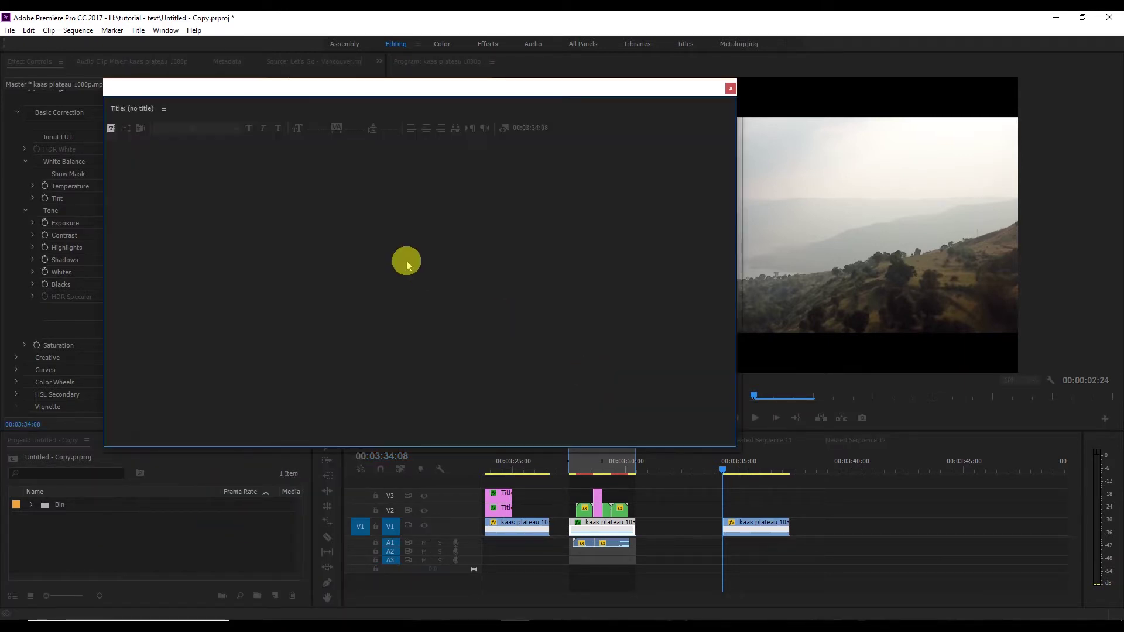
Step: Type MY YEAR 2017 in Roboto Light at font size 200
click(246, 241)
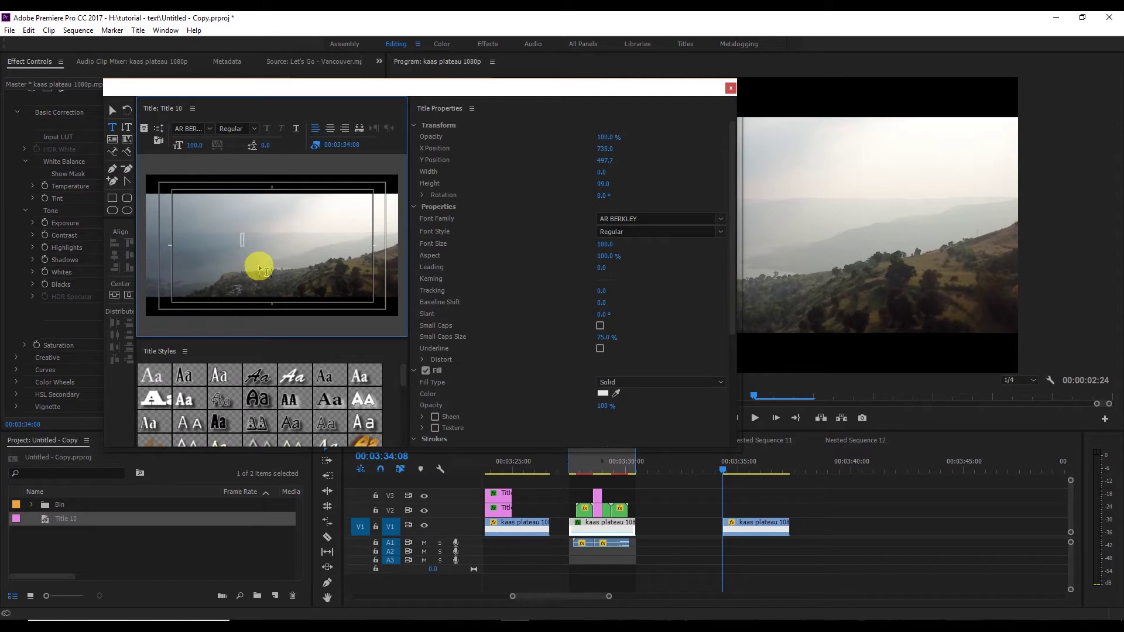
text(My)
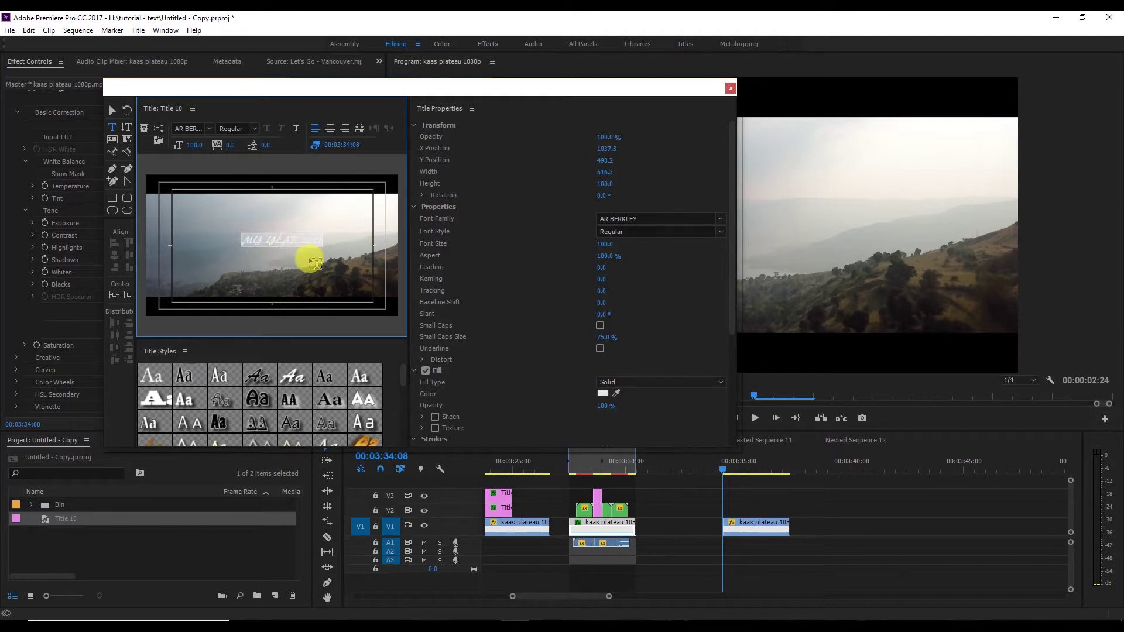
click(721, 220)
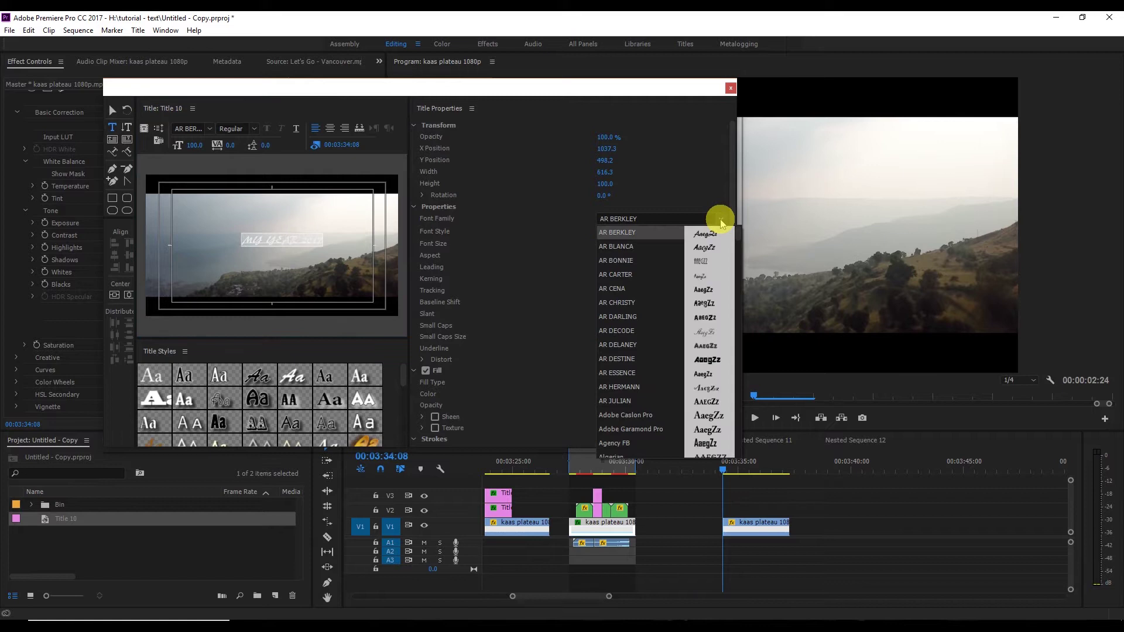
key(o)
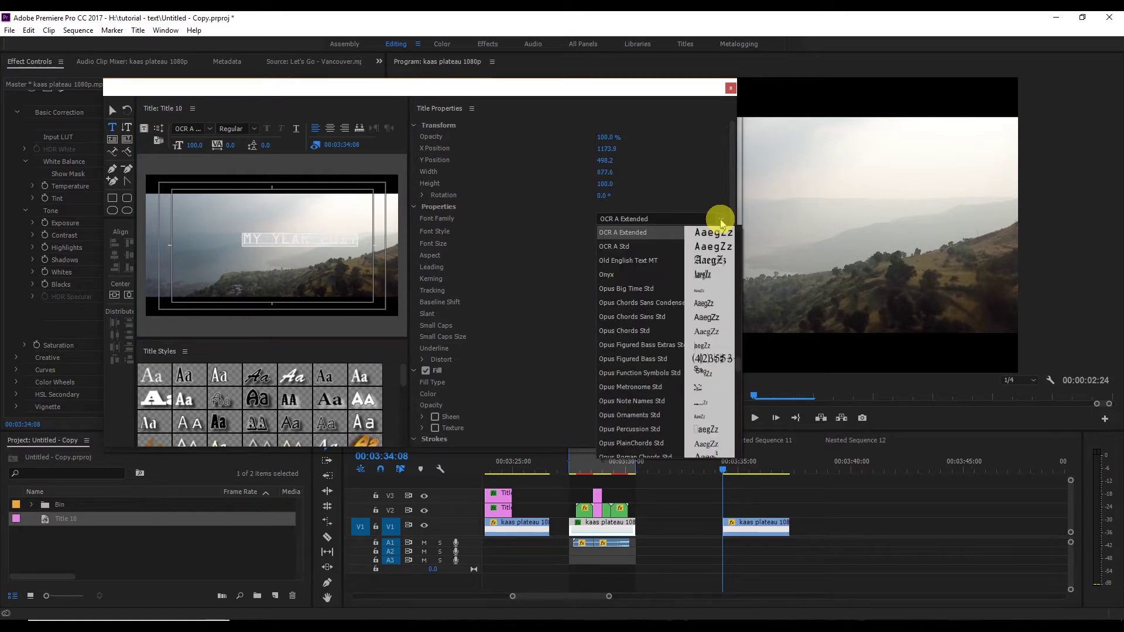
text(r)
text(roboto)
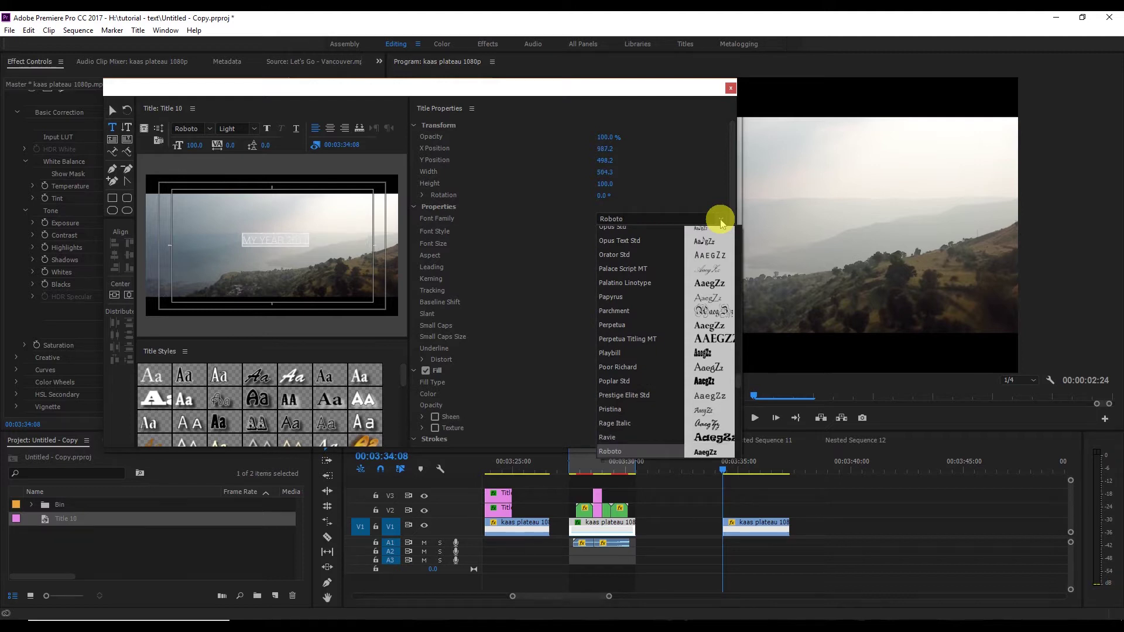
key(Return)
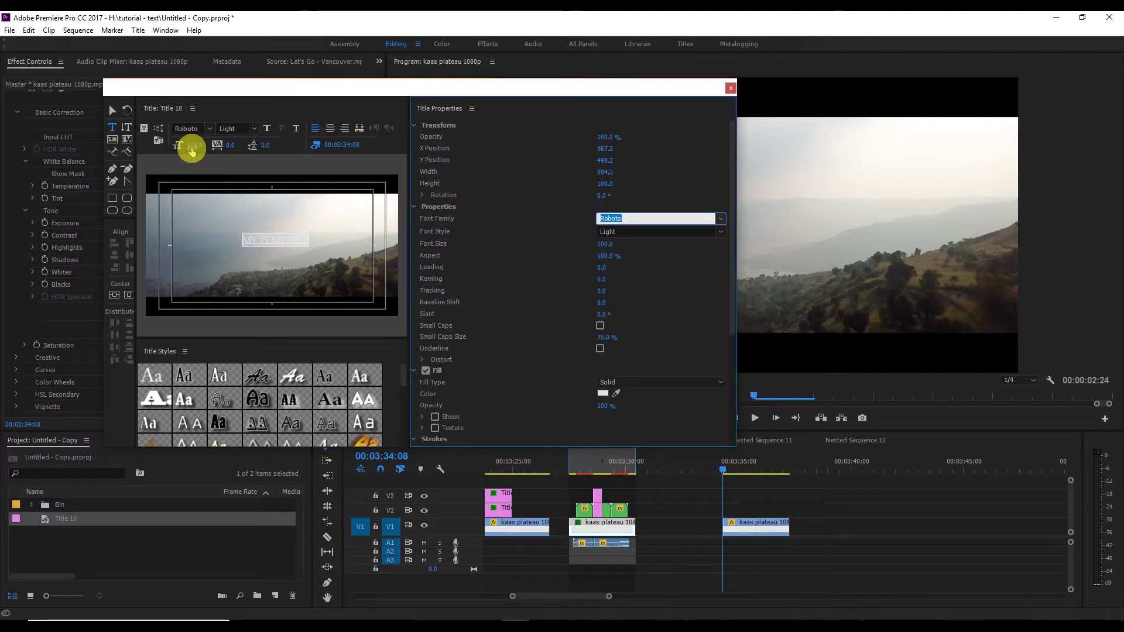
click(196, 144)
text(200)
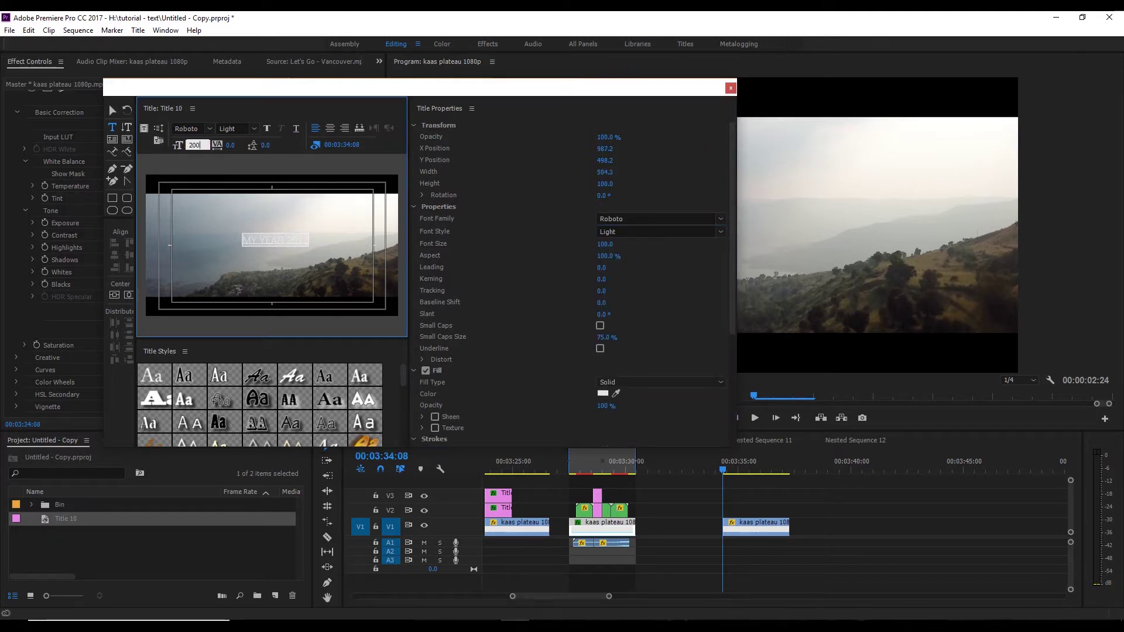
key(Return)
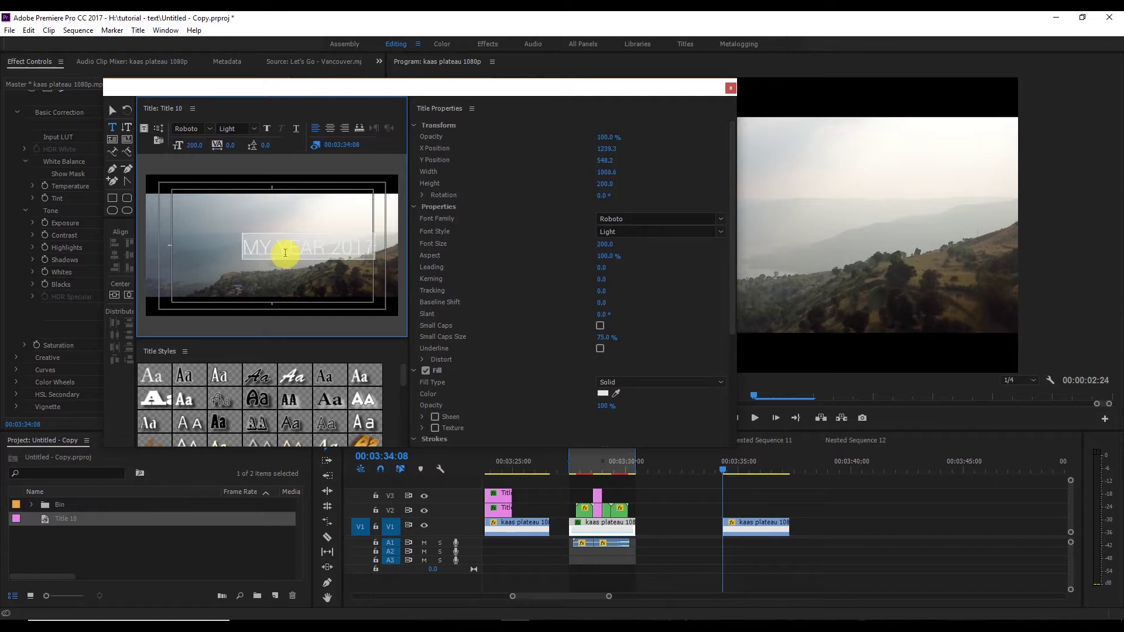
Step: Centre the title text horizontally and vertically in the frame
right_click(286, 253)
mouse_move(402, 430)
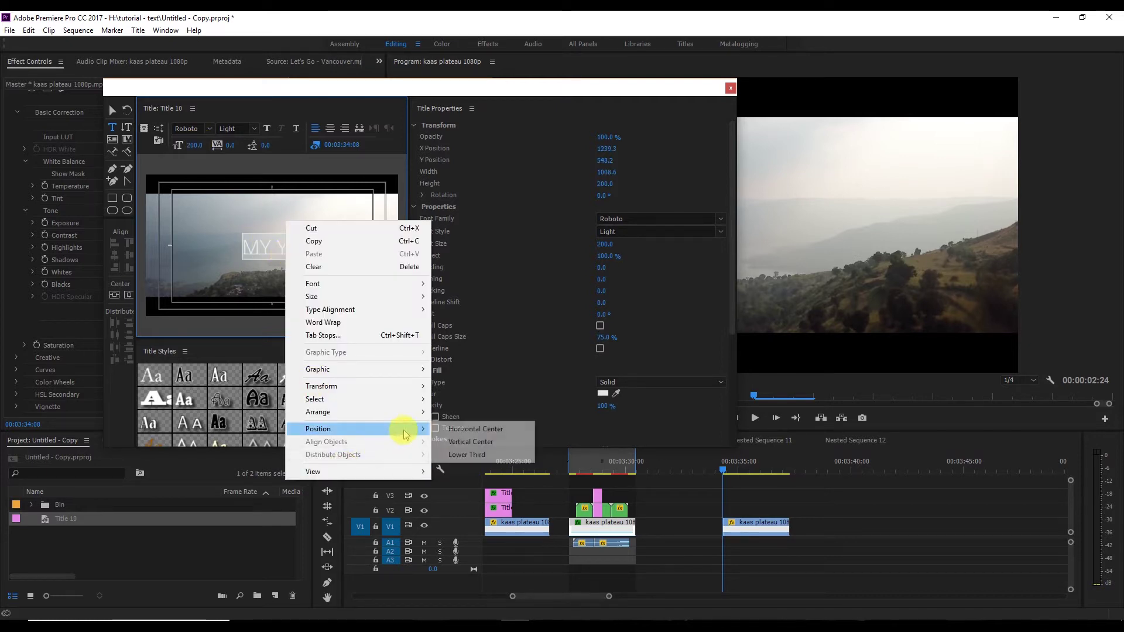
click(476, 429)
right_click(259, 251)
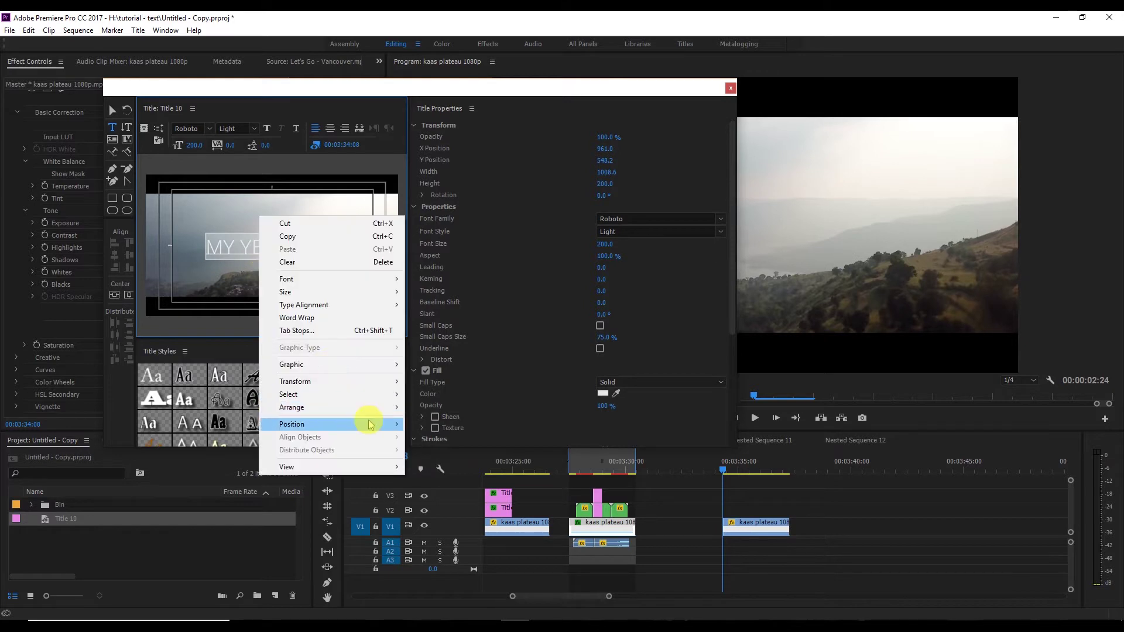
mouse_move(371, 424)
click(442, 442)
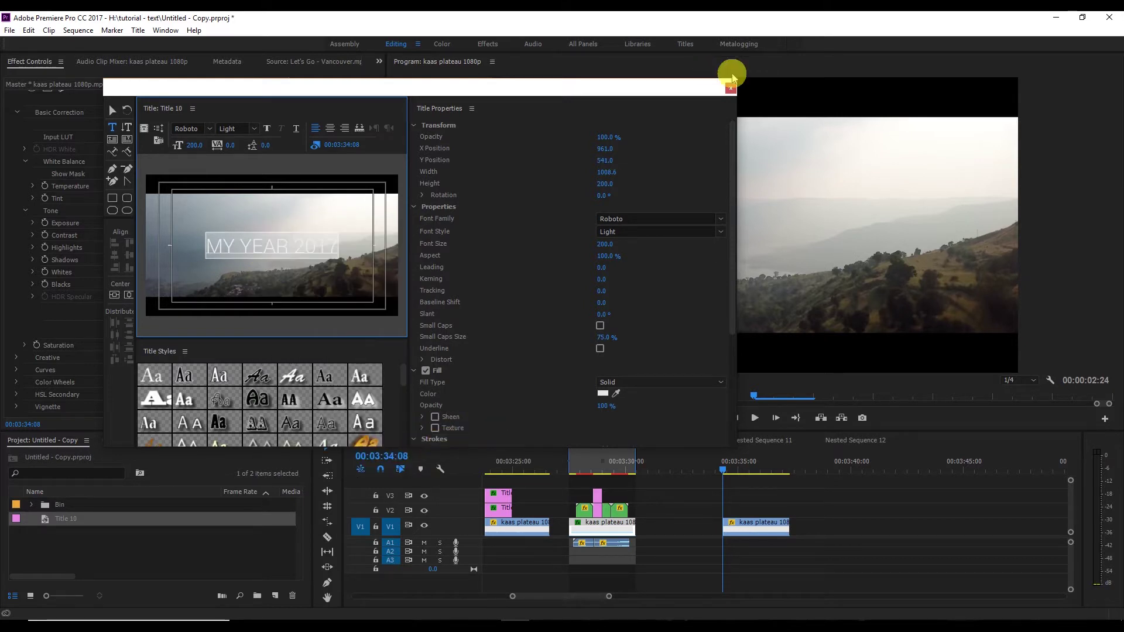
Step: Close the title editor and rename Title 10 to Text
click(731, 89)
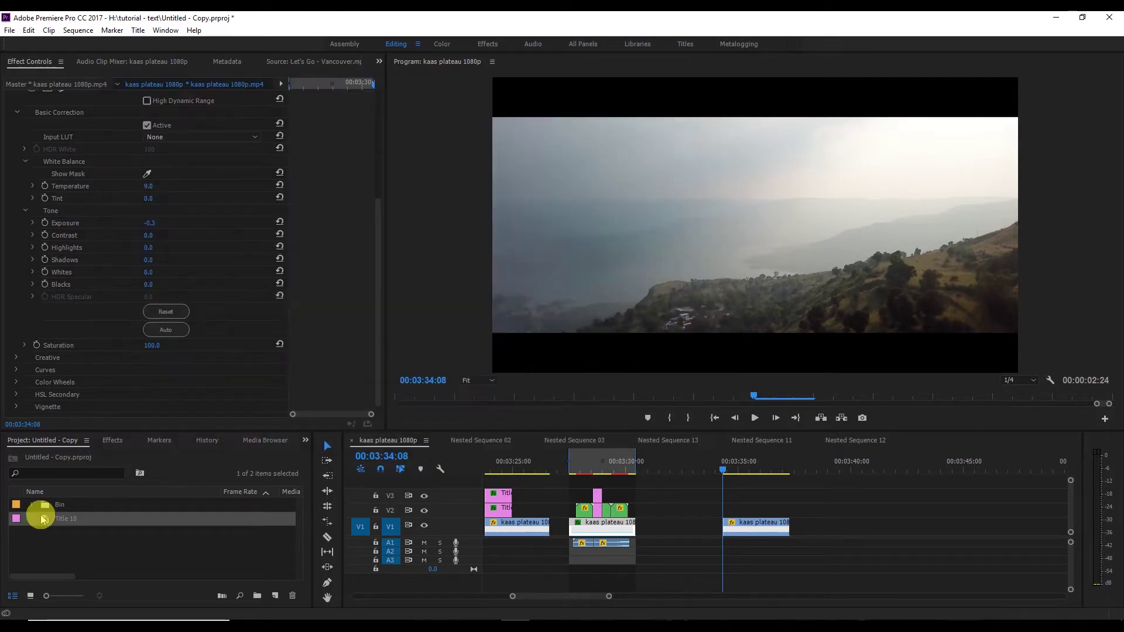
right_click(55, 518)
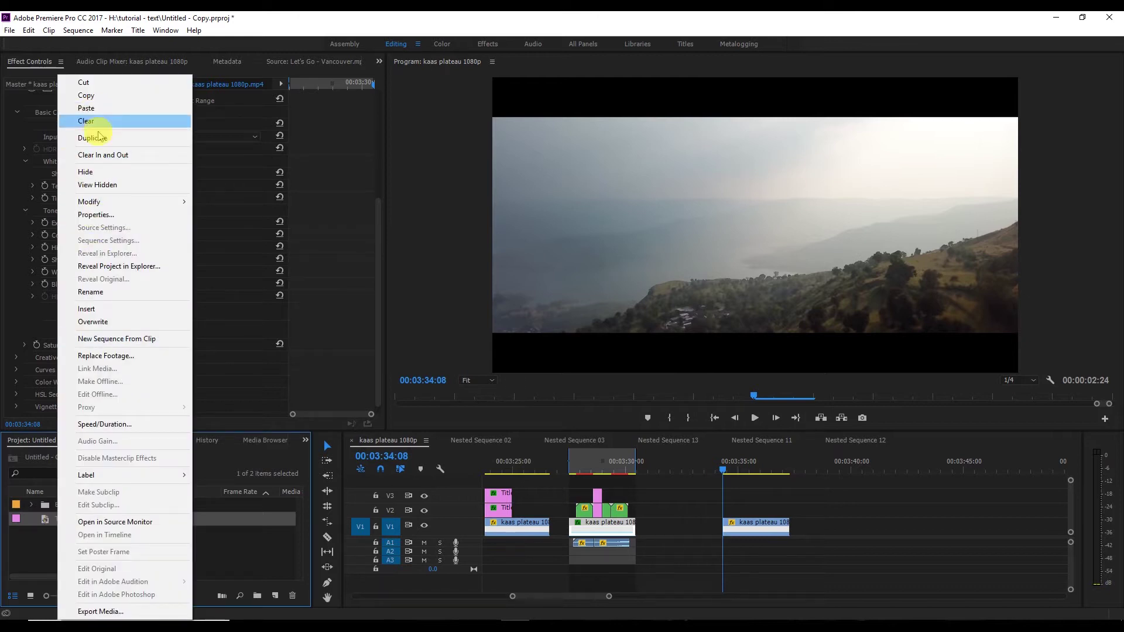
click(111, 292)
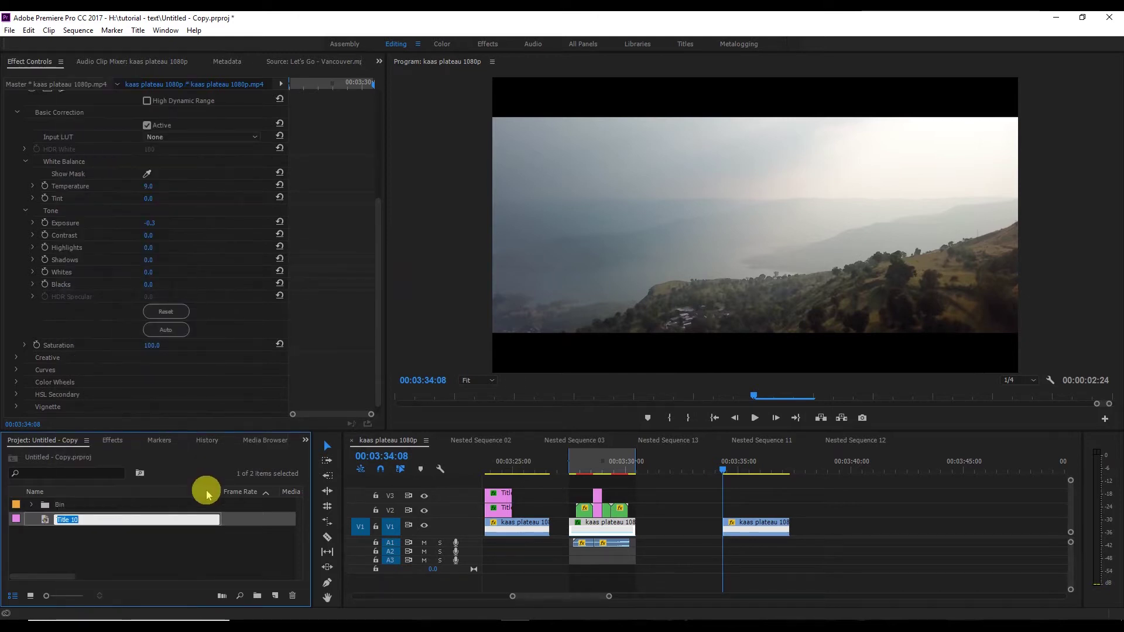
text(Text)
key(Return)
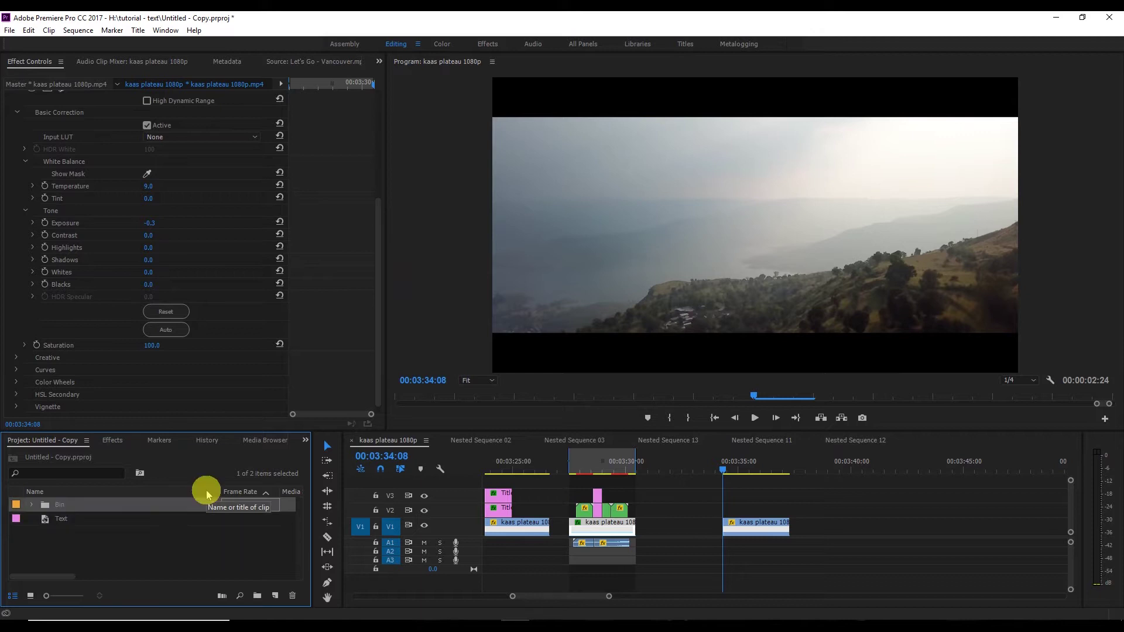
Step: Place the Text title on V2 above the landscape clip and shorten its end
click(48, 523)
drag(48, 523, 728, 509)
drag(836, 511, 751, 513)
Step: Create another new title named Title 11
right_click(77, 547)
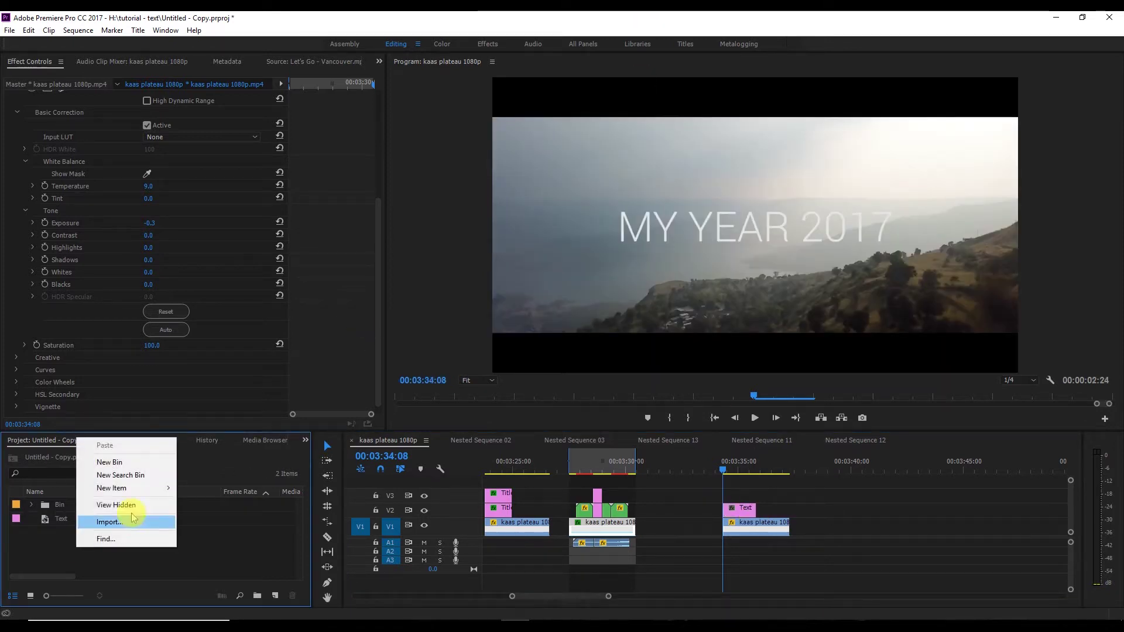
mouse_move(159, 490)
click(213, 529)
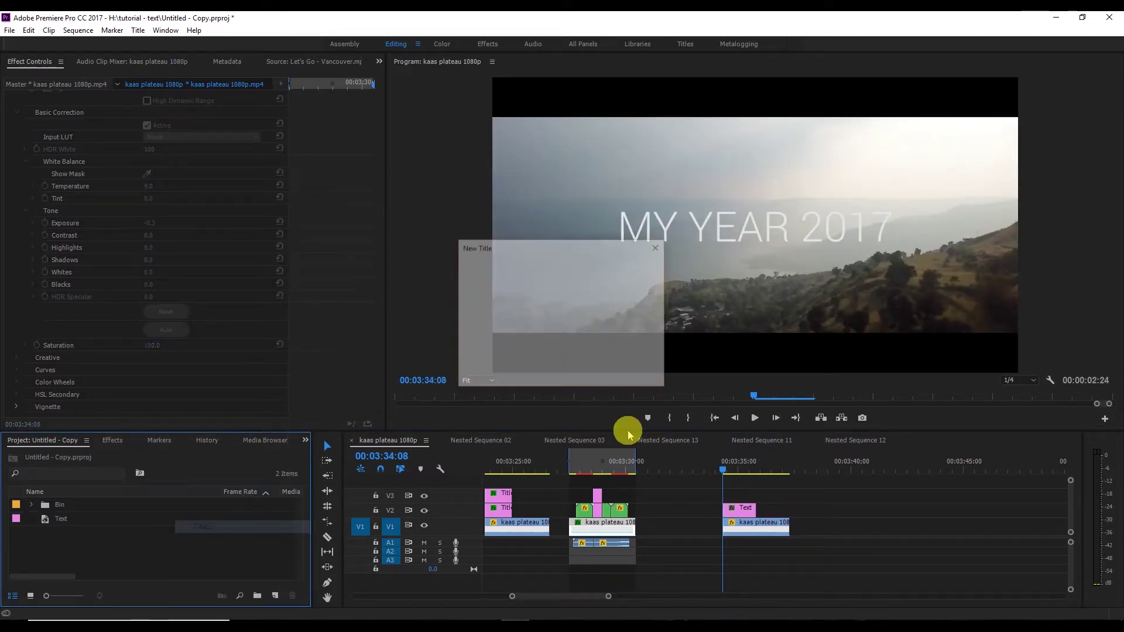
click(581, 379)
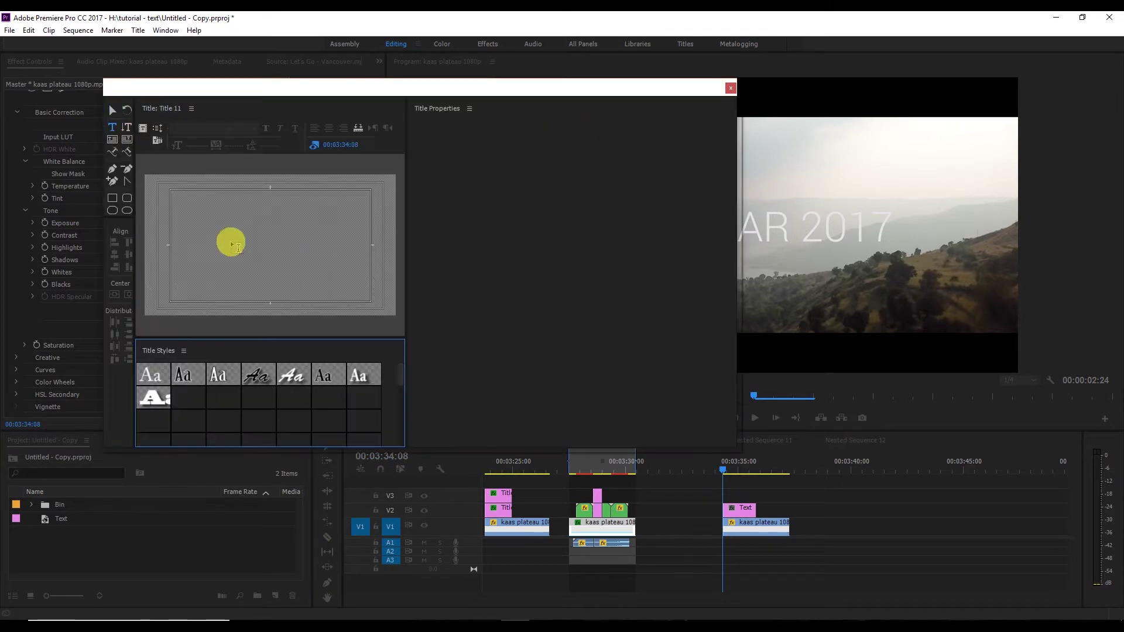
Step: Set the slash text to the Parchment font at size 220
click(248, 241)
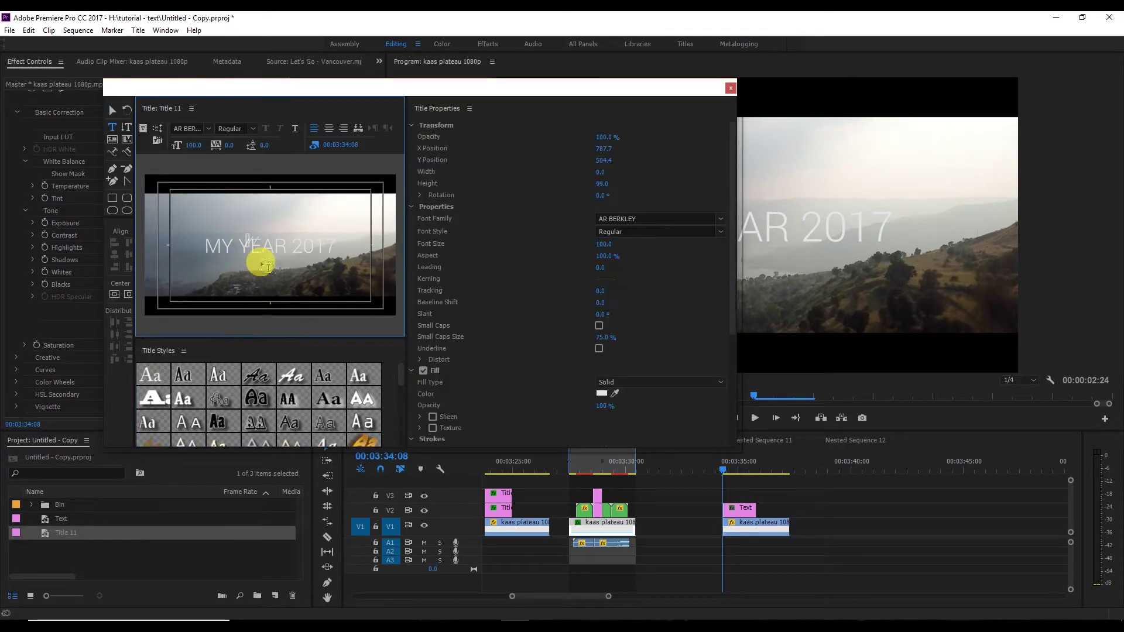
click(722, 220)
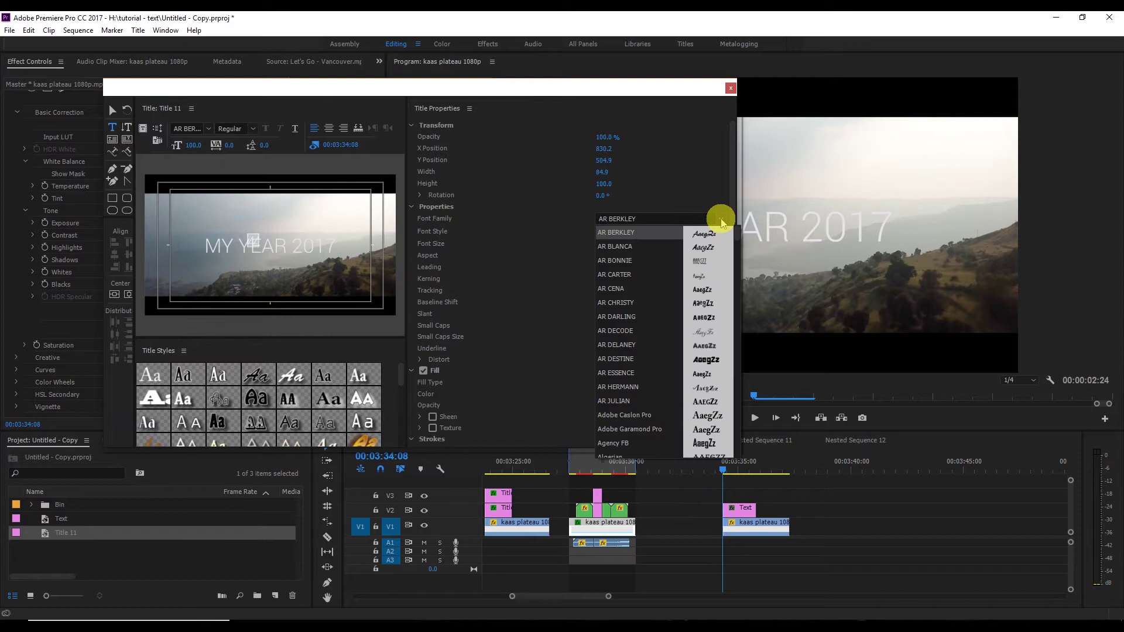
key(p)
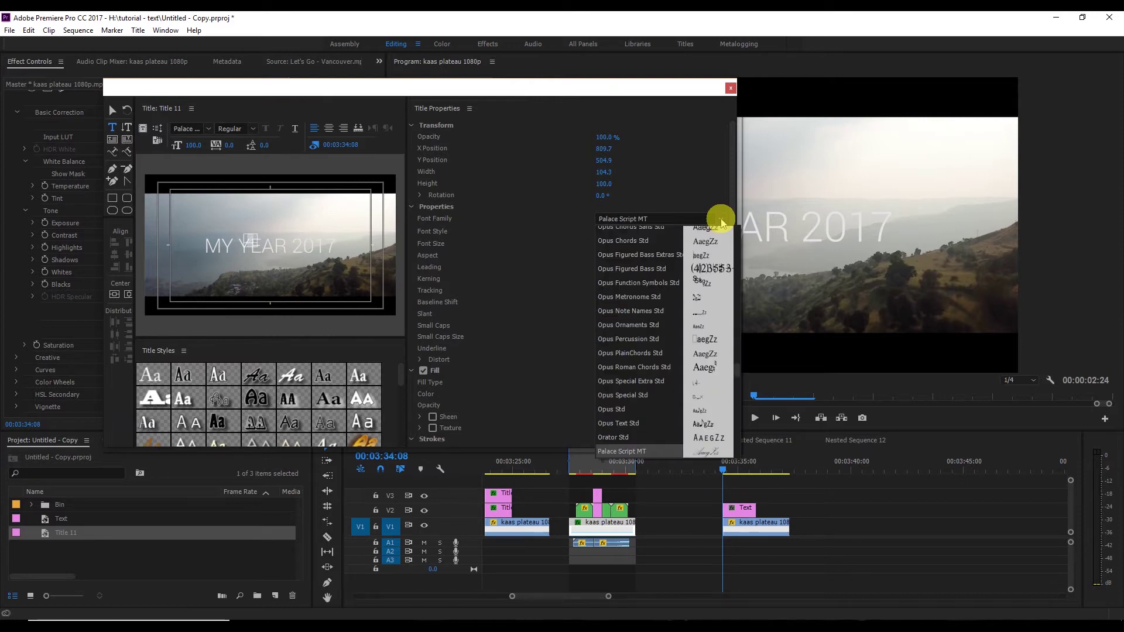
key(Down)
key(Down)
key(Down)
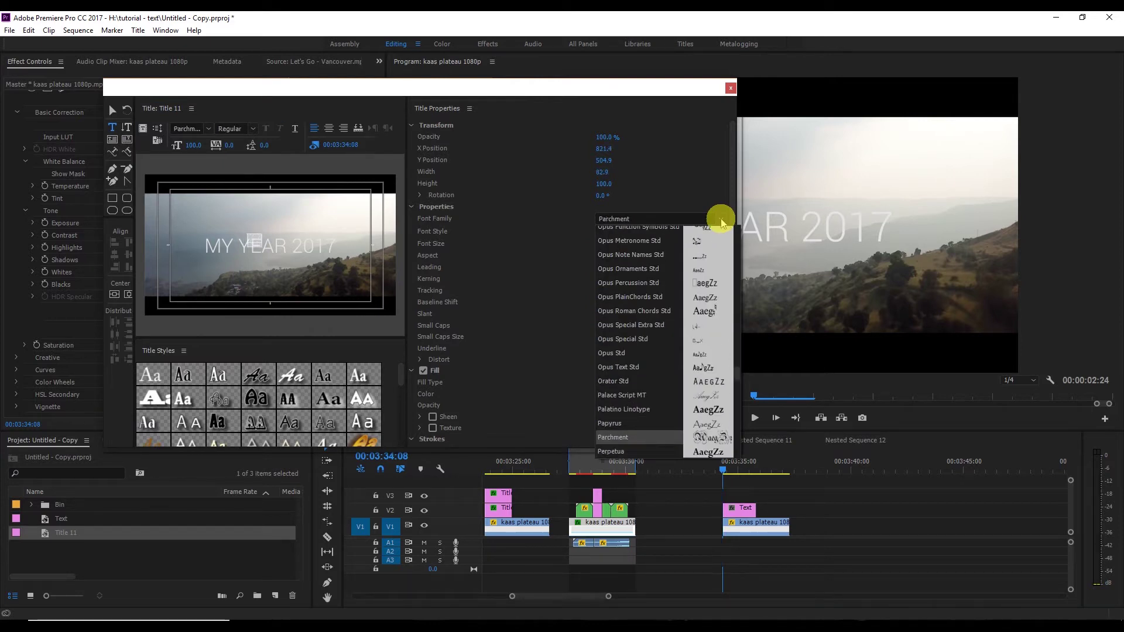
click(621, 437)
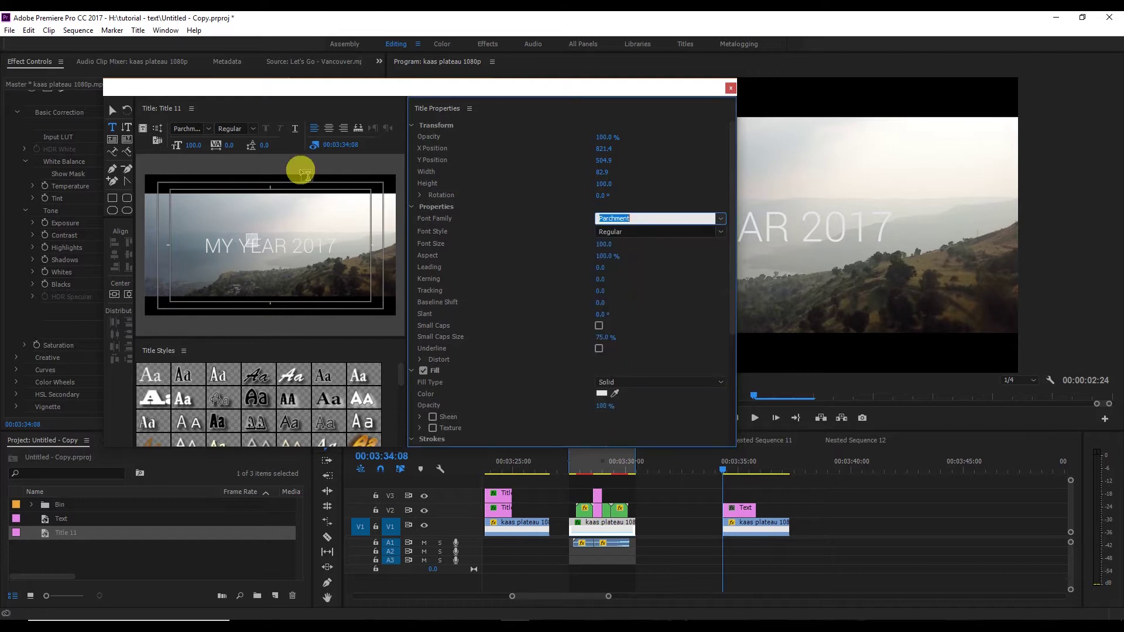
click(196, 145)
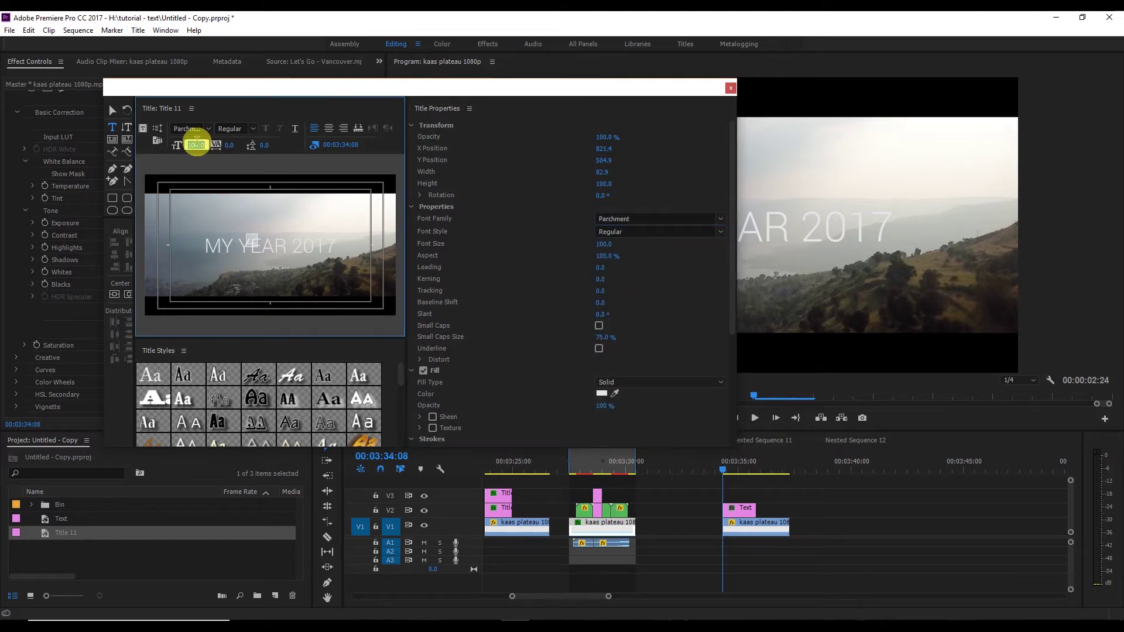
text(200)
key(Return)
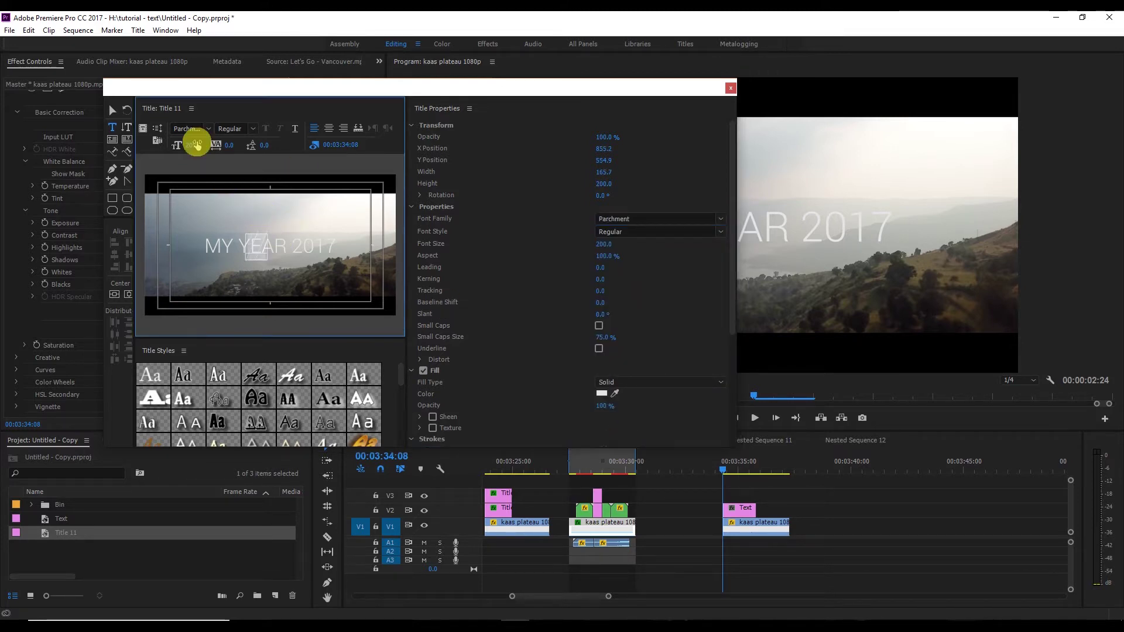
click(195, 144)
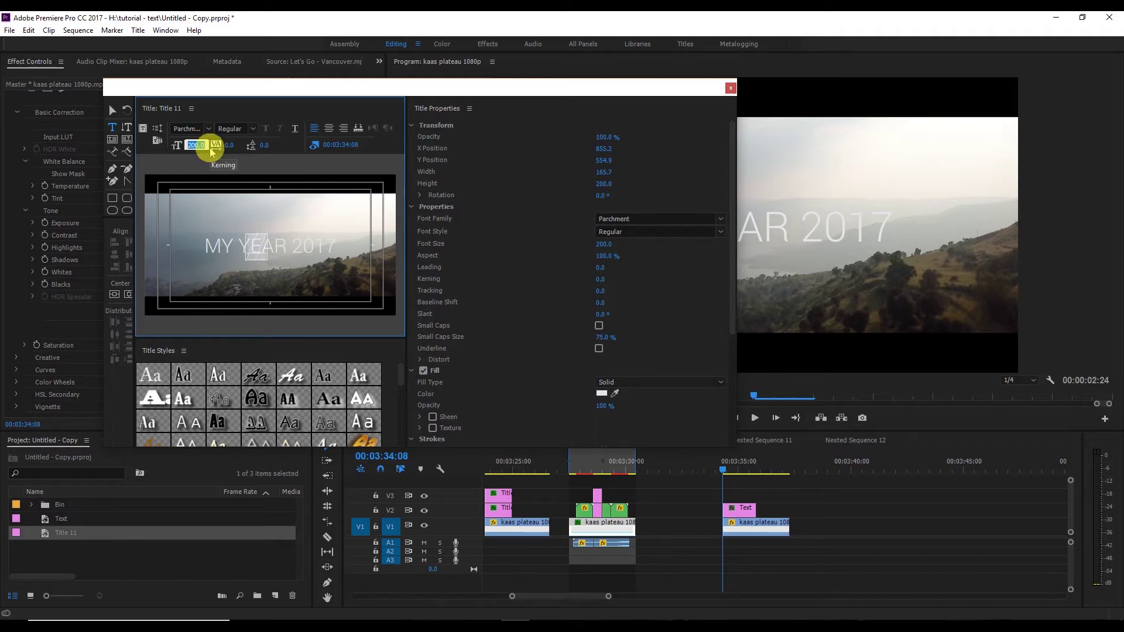
text(220)
key(Return)
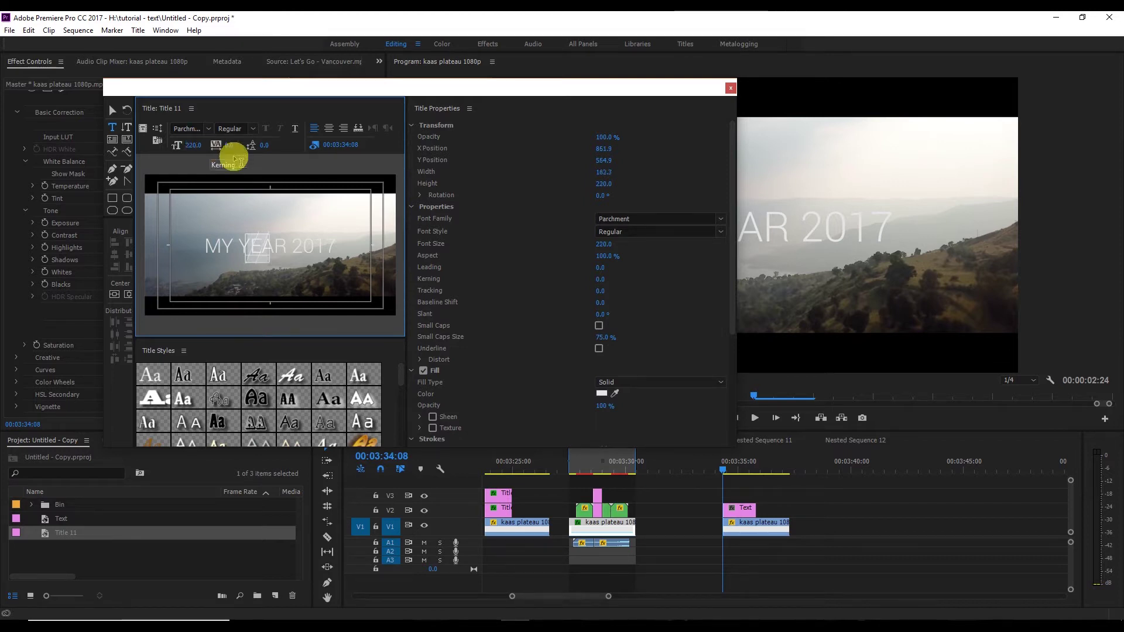
Step: Centre the slash horizontally and vertically, then close the title editor
right_click(263, 251)
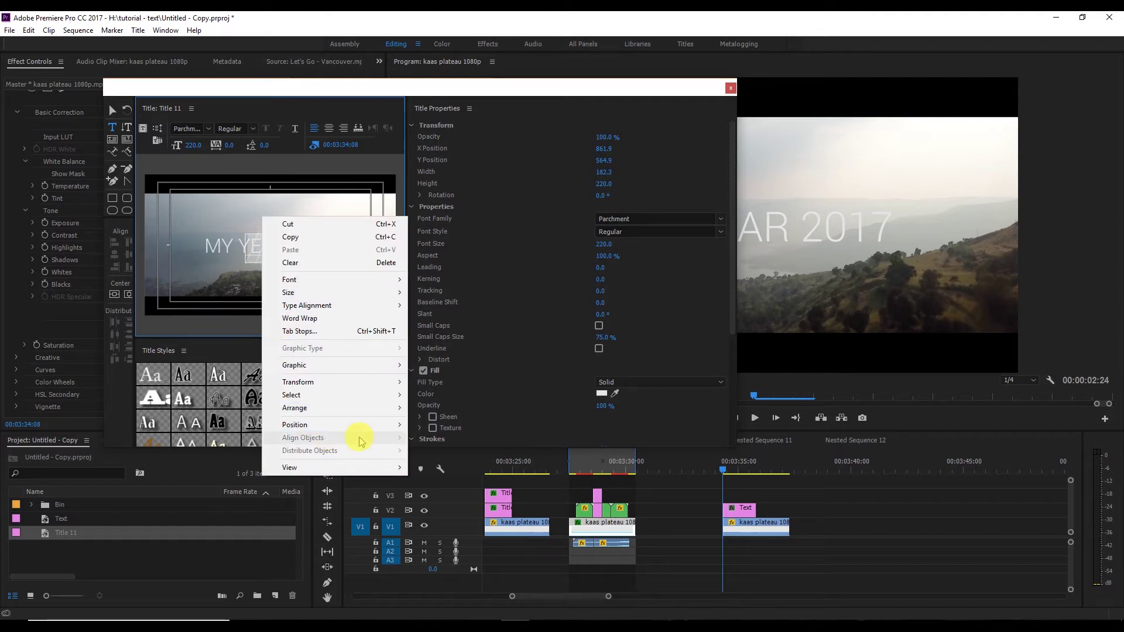
click(447, 426)
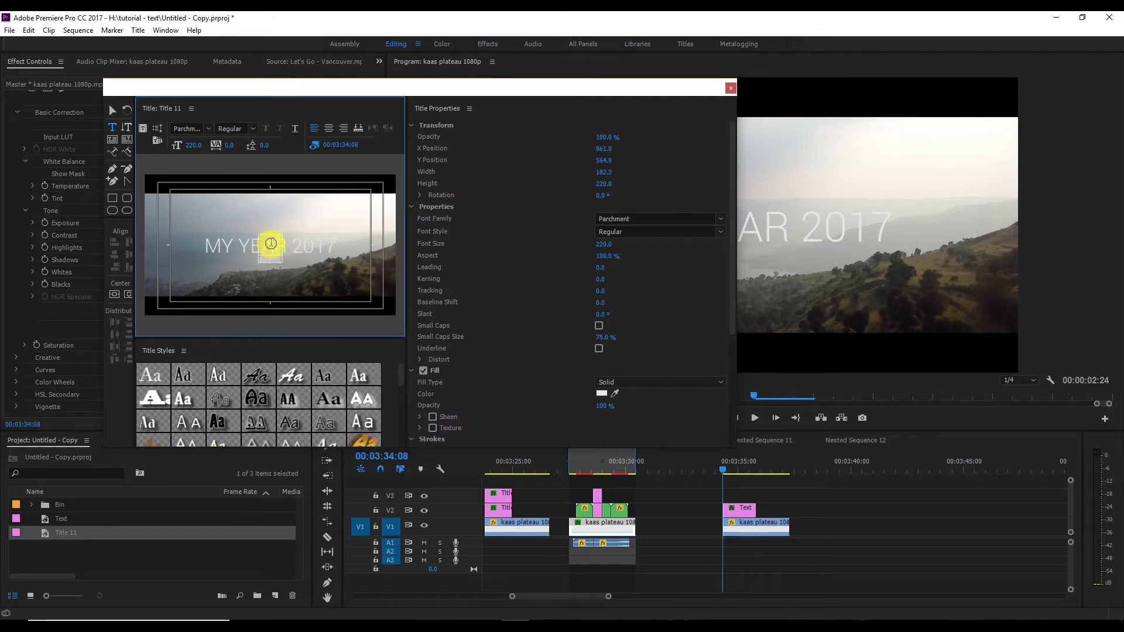
right_click(272, 259)
mouse_move(364, 417)
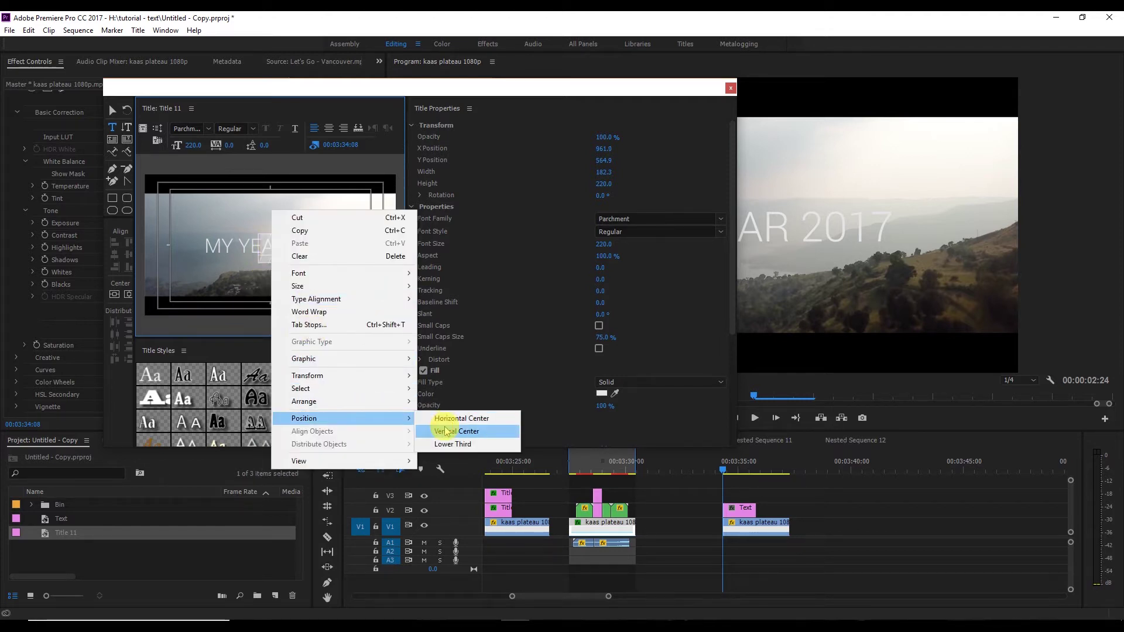
click(451, 430)
click(731, 88)
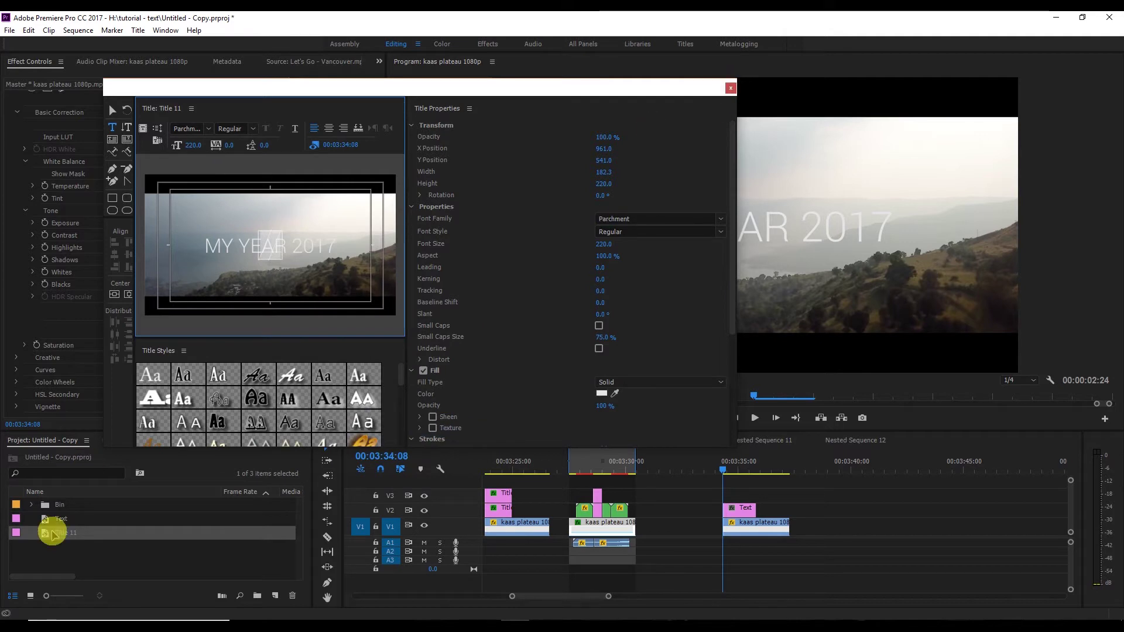
Step: Rename Title 11 to 'Over text'
right_click(73, 534)
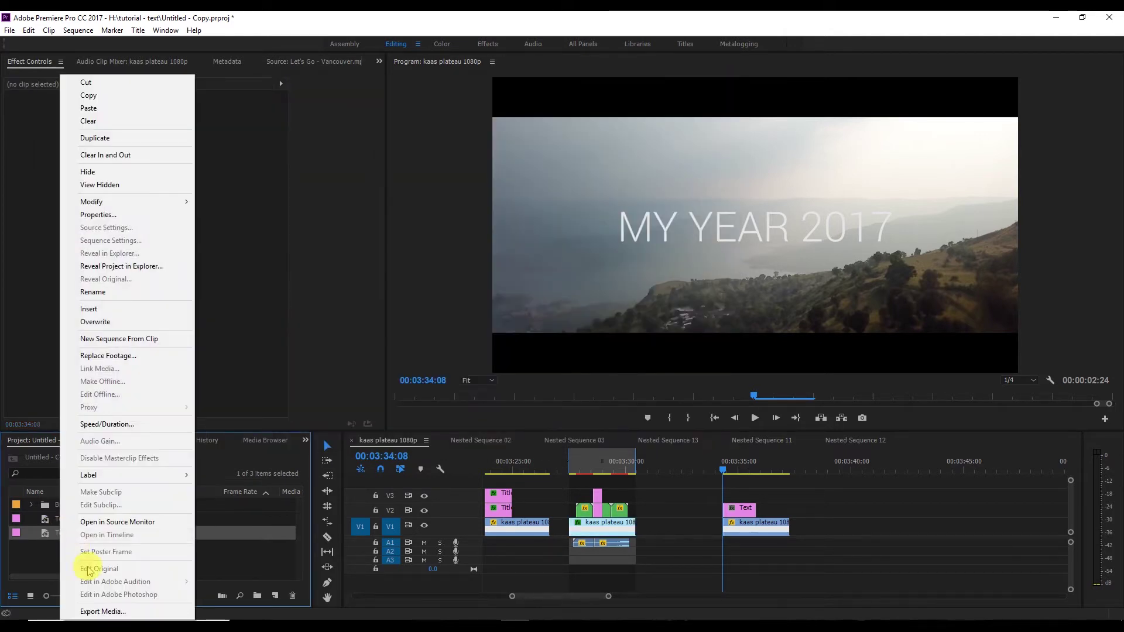
click(107, 293)
text(Over text)
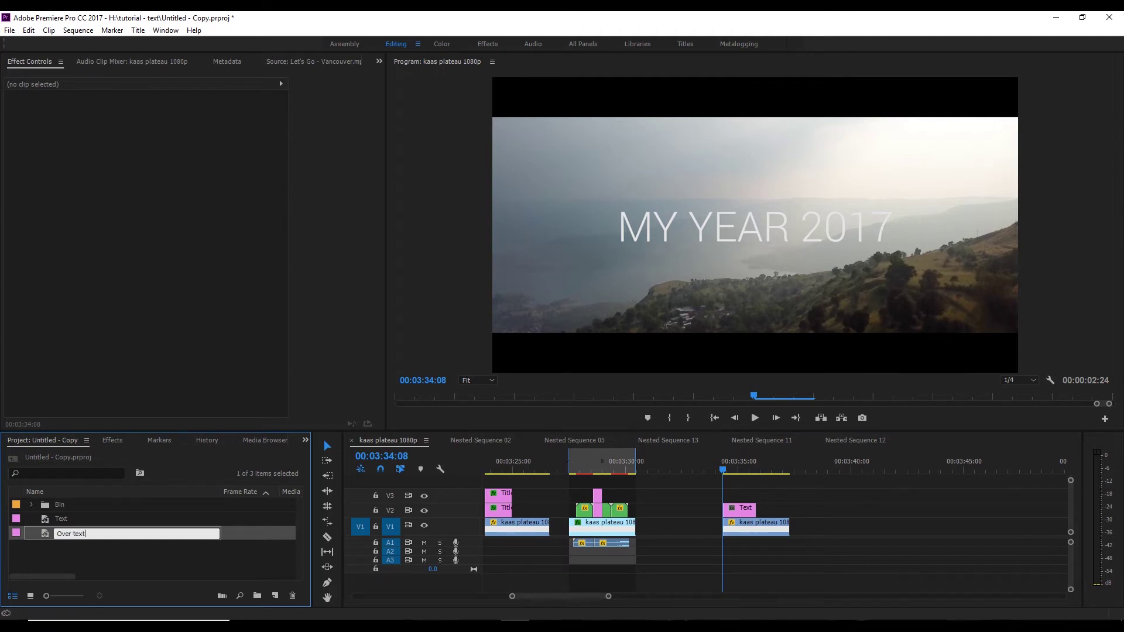
key(Return)
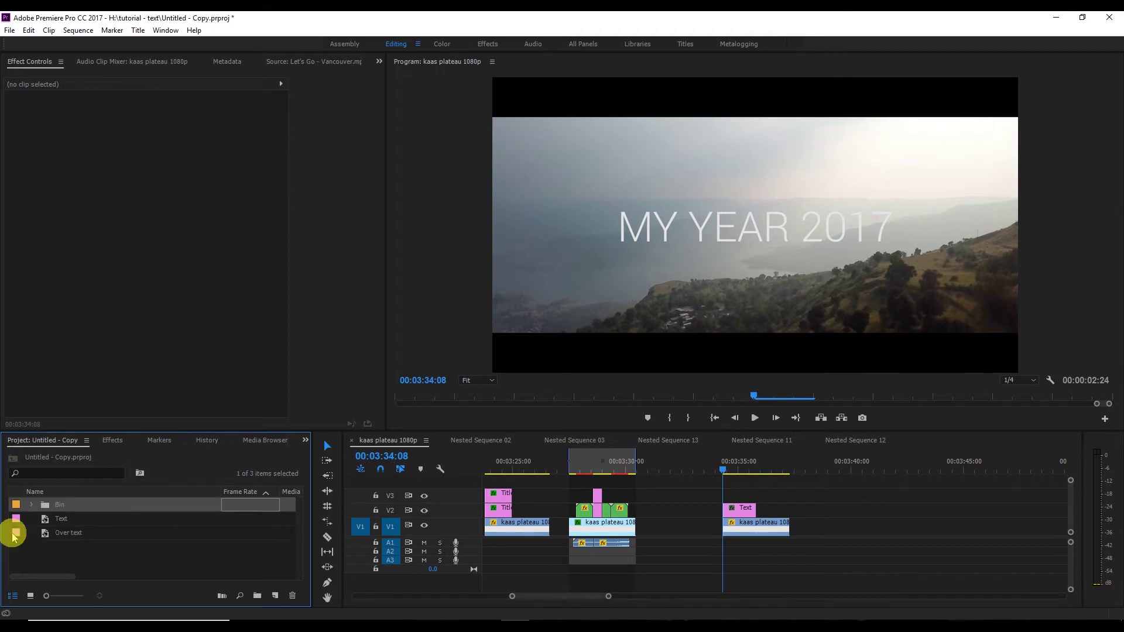
Step: Place Over text on V3 and trim it to match the Text clip's length
drag(41, 535, 727, 502)
drag(834, 497, 755, 497)
click(741, 495)
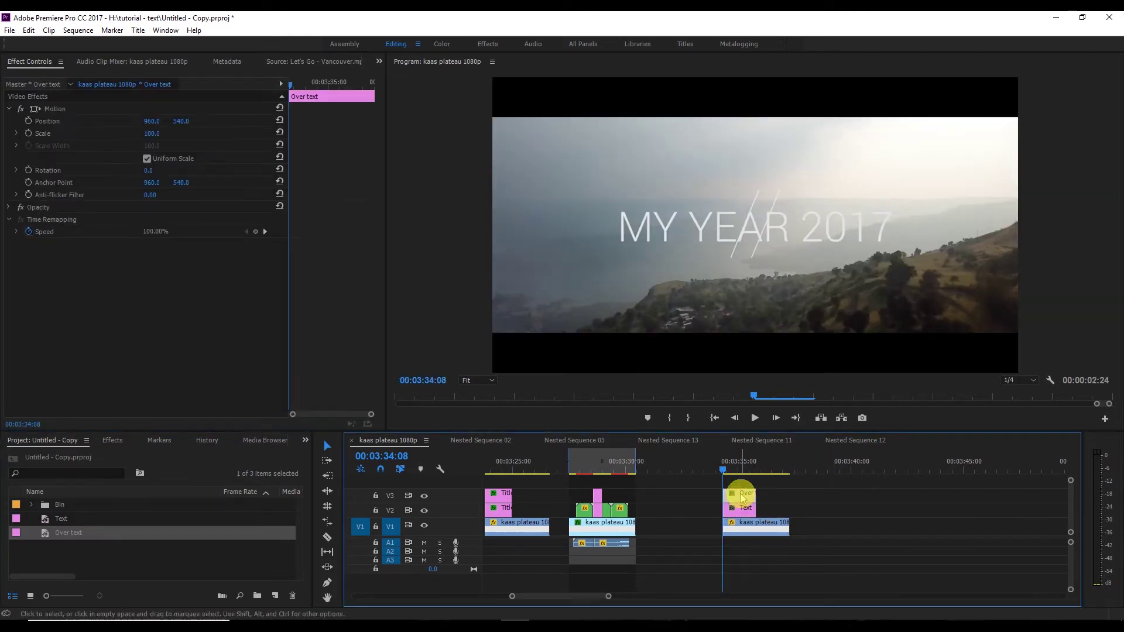
click(113, 441)
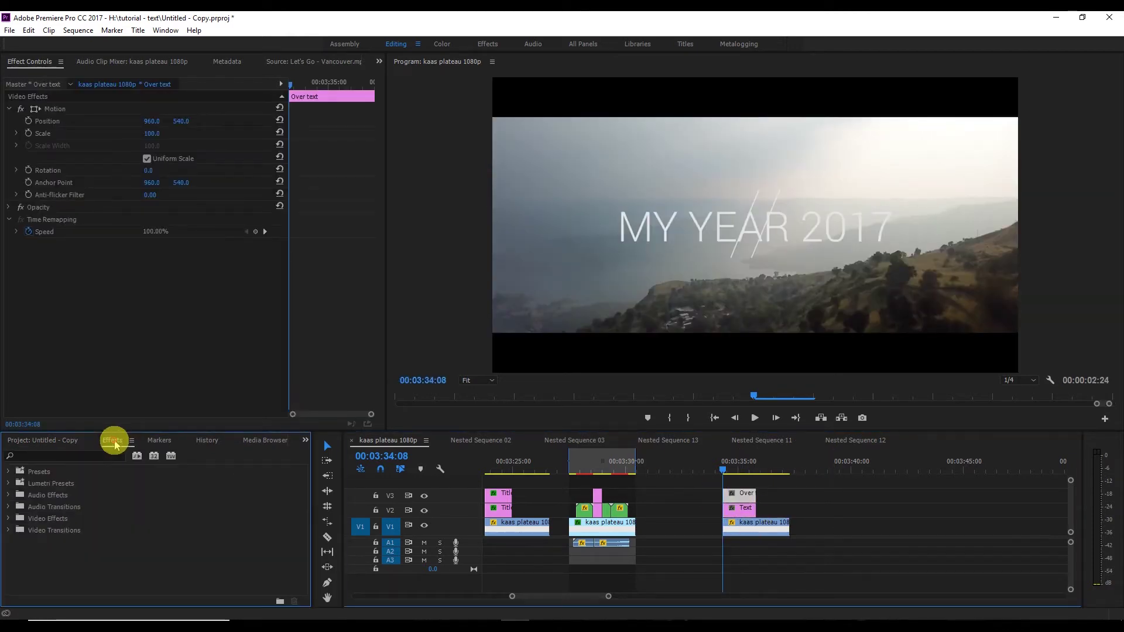
Step: Apply Transform to the Text and Over text clips and turn off Over text's Uniform Scale
click(81, 457)
text(tran)
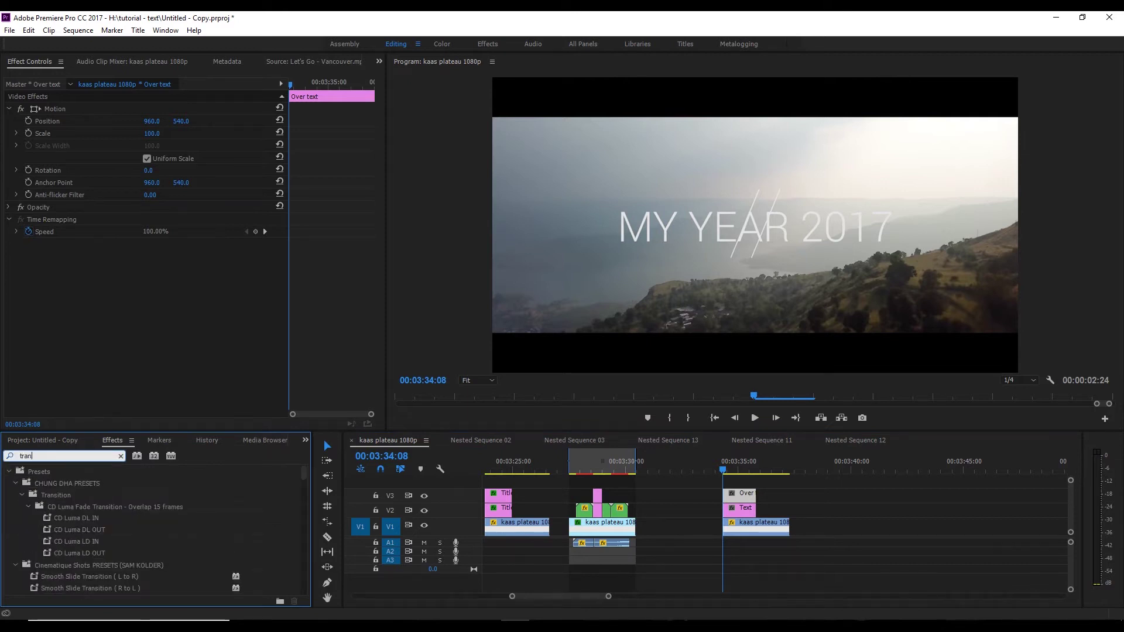
text(sfro)
key(BackSpace)
key(BackSpace)
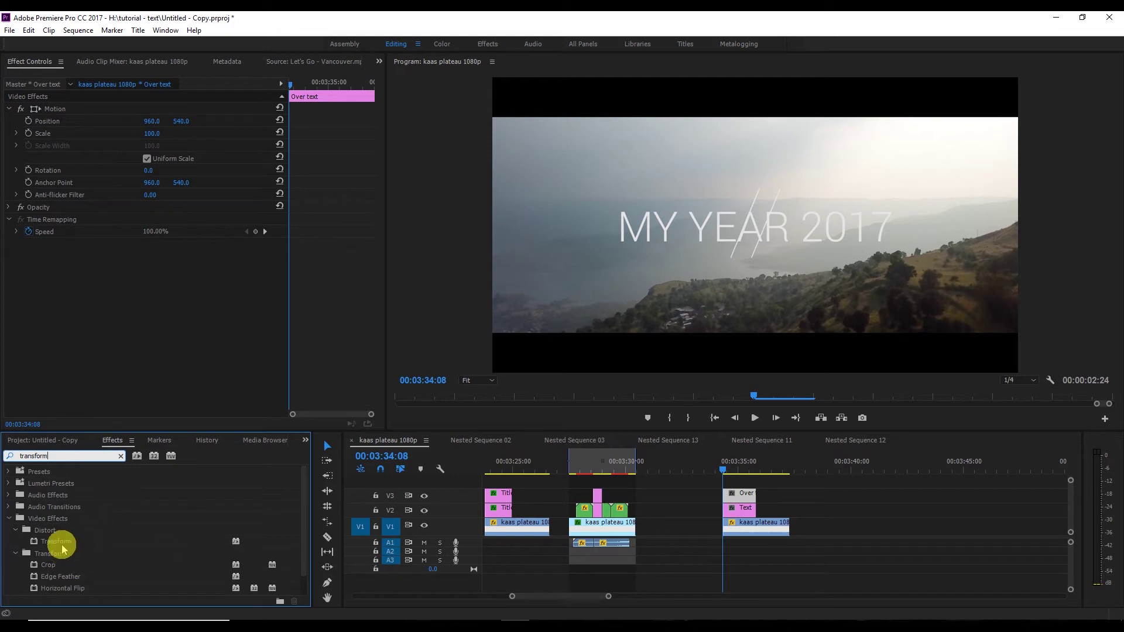
drag(56, 541, 733, 495)
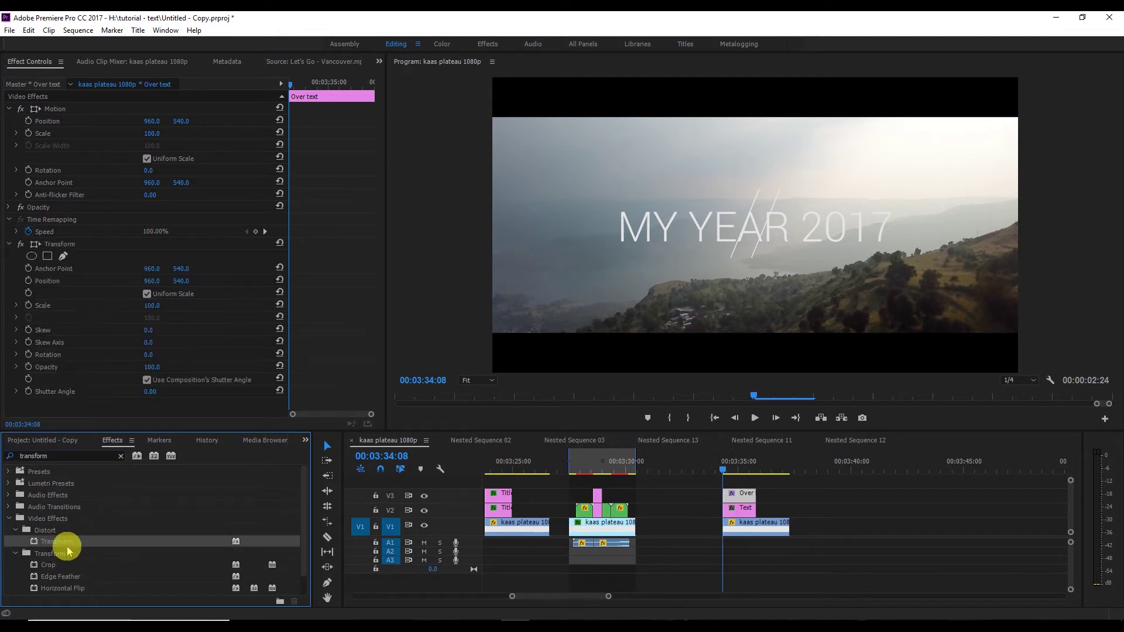
drag(68, 539, 744, 497)
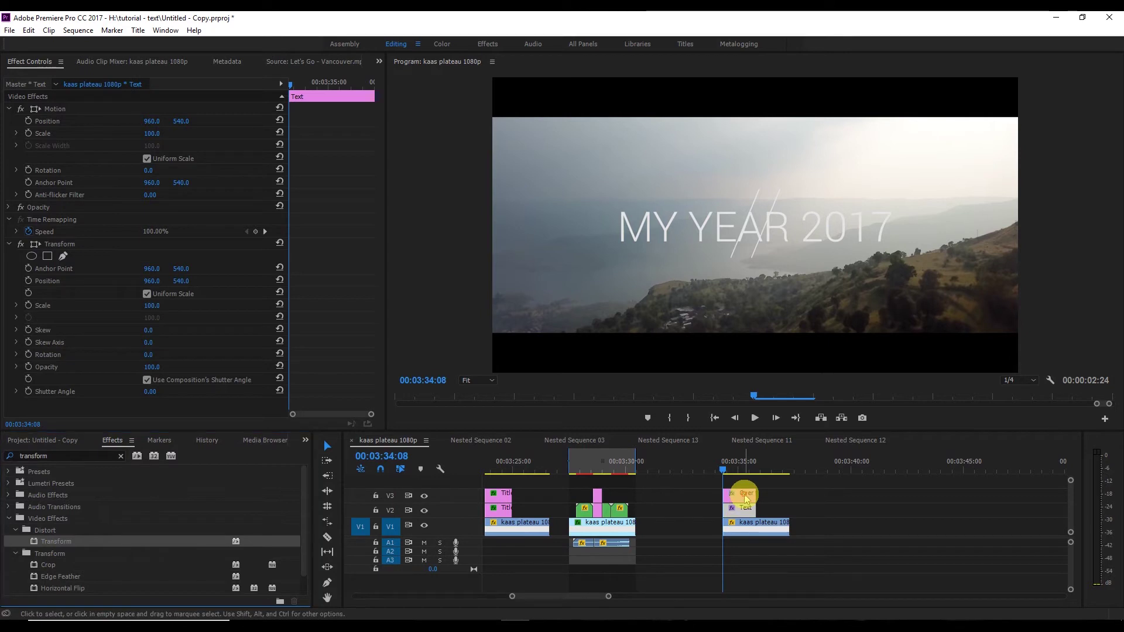
click(147, 295)
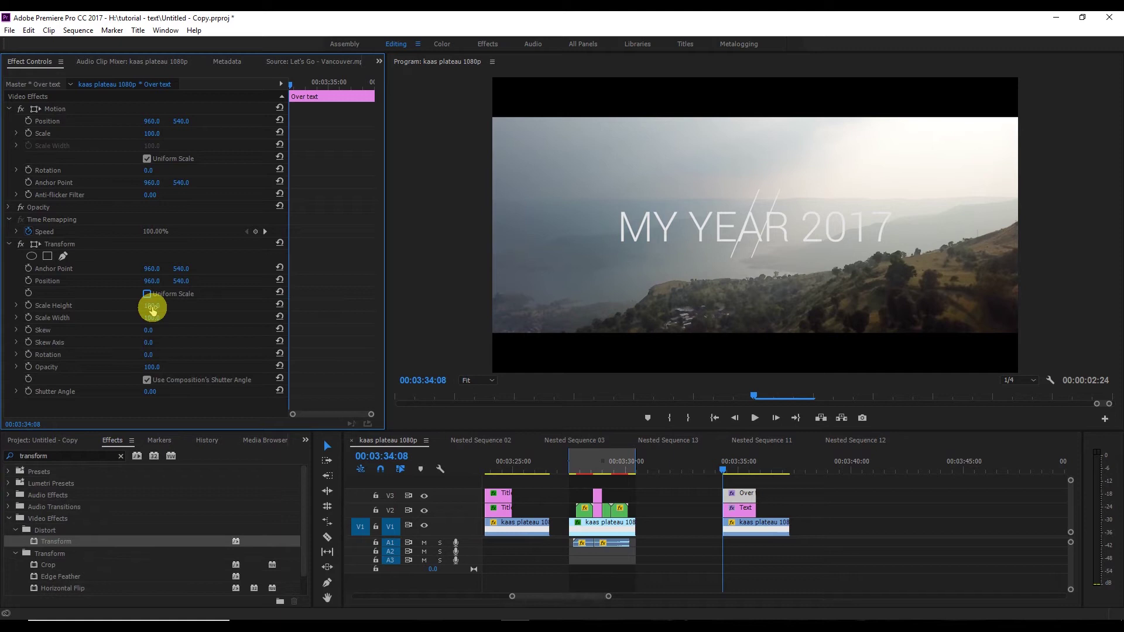
Step: Scale the slashes to 118 height and 74 width, and give Text non-uniform Scale Width 70
mouse_move(153, 309)
mouse_down()
mouse_move(147, 321)
mouse_move(158, 318)
mouse_up()
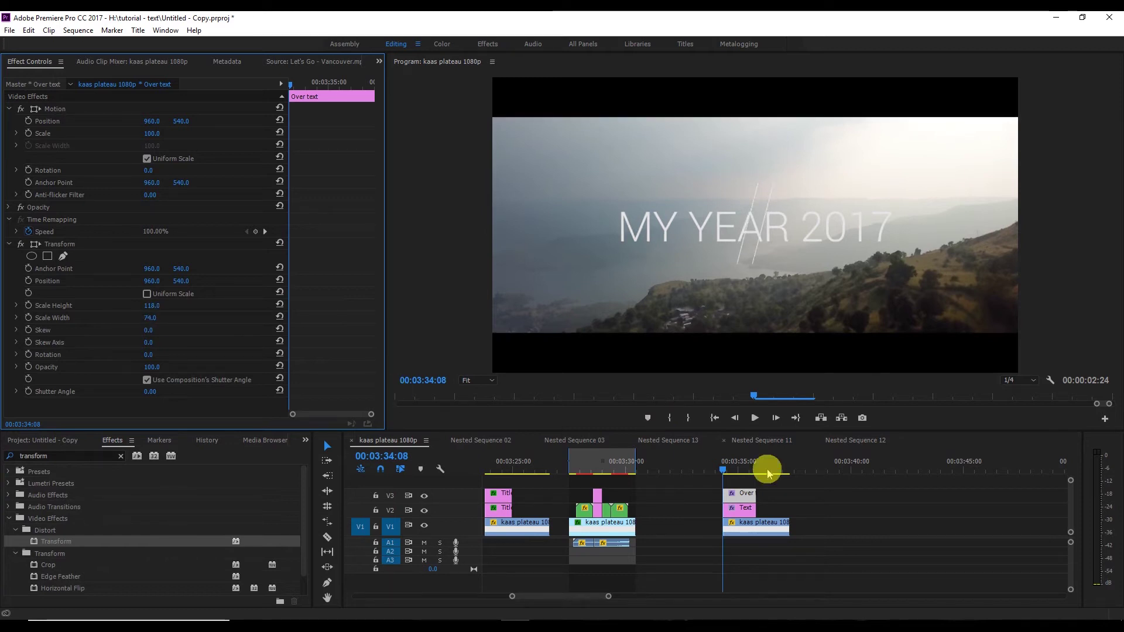
click(737, 515)
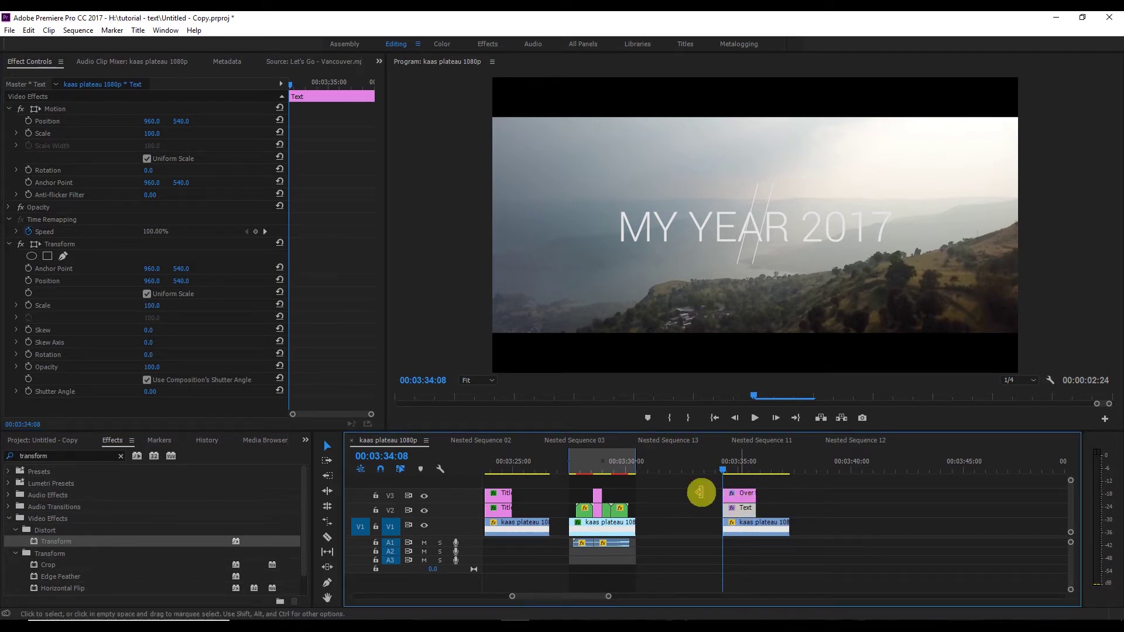
click(153, 297)
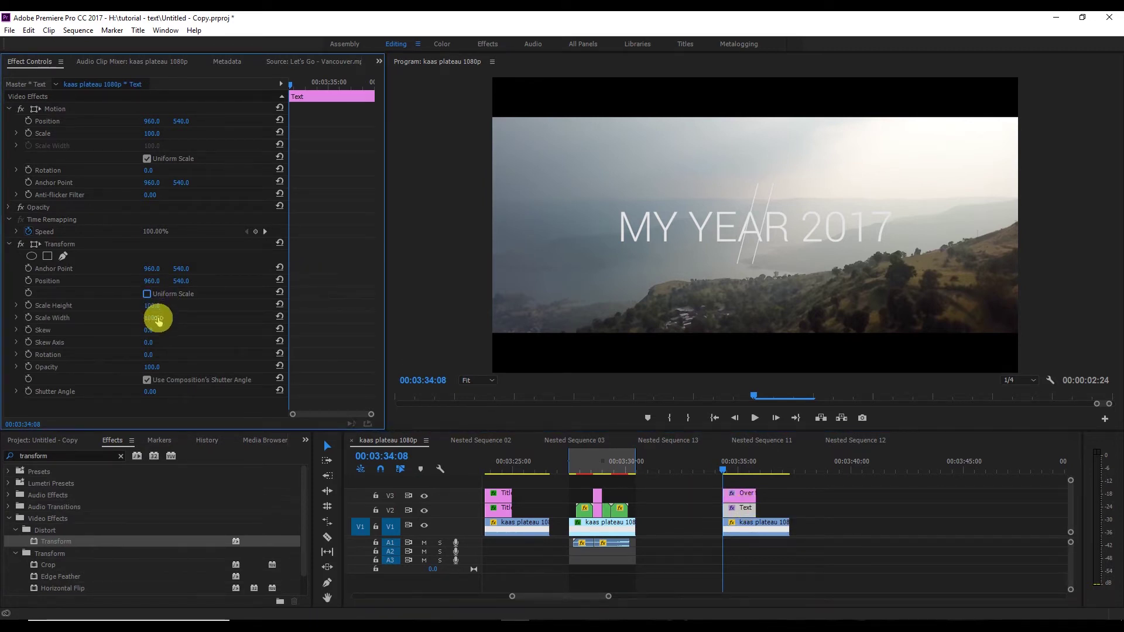
click(156, 317)
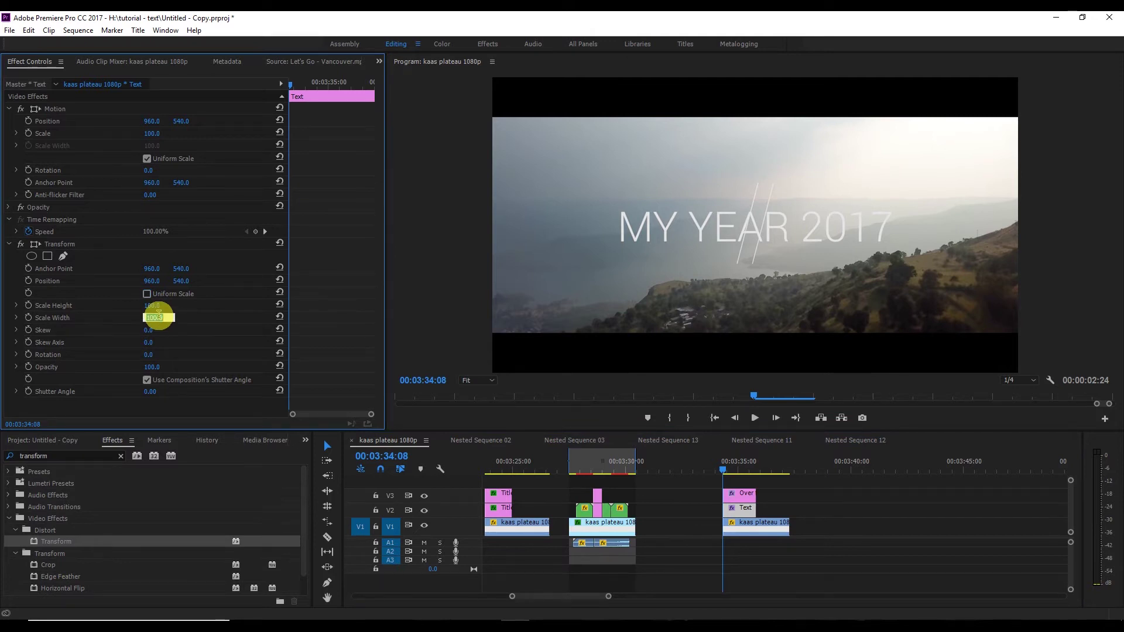
text(65)
key(Return)
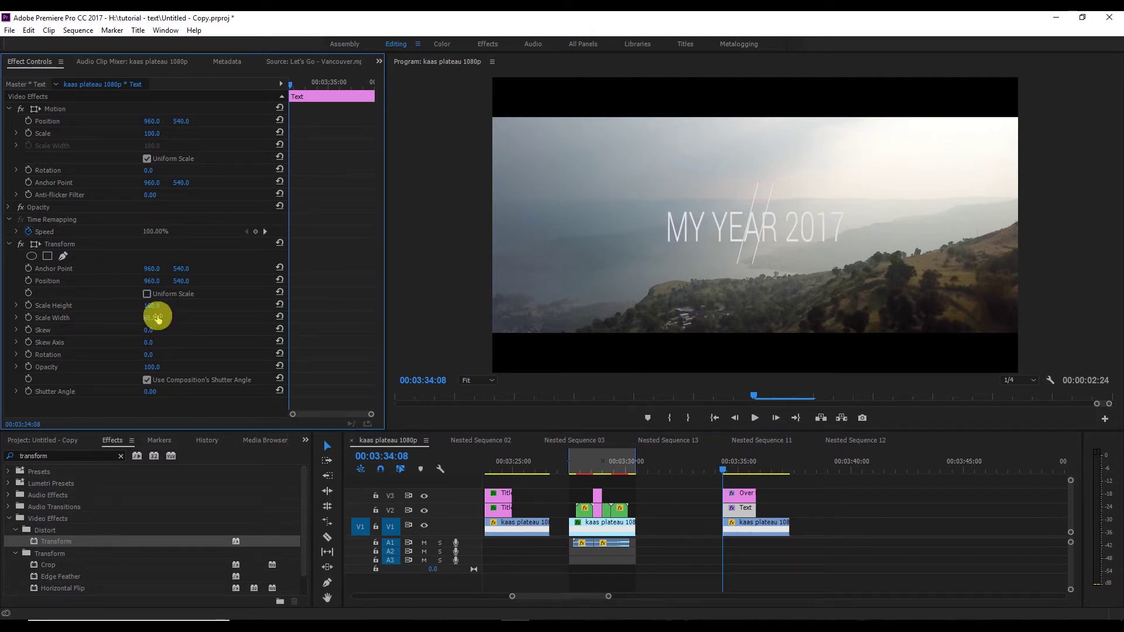
click(157, 318)
text(70)
key(Return)
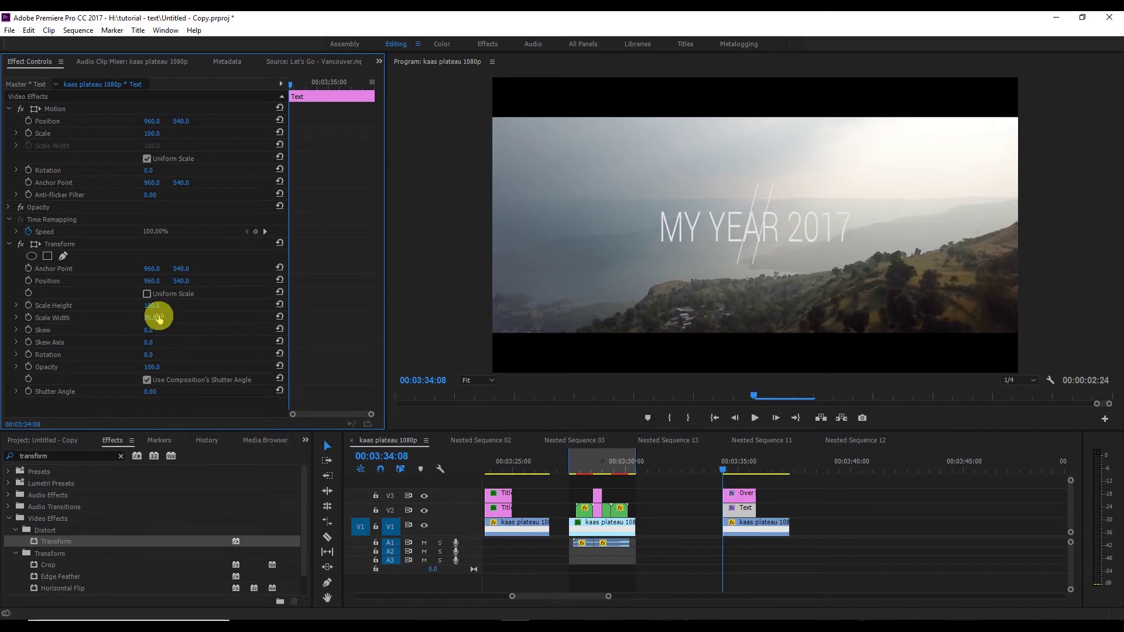
click(744, 499)
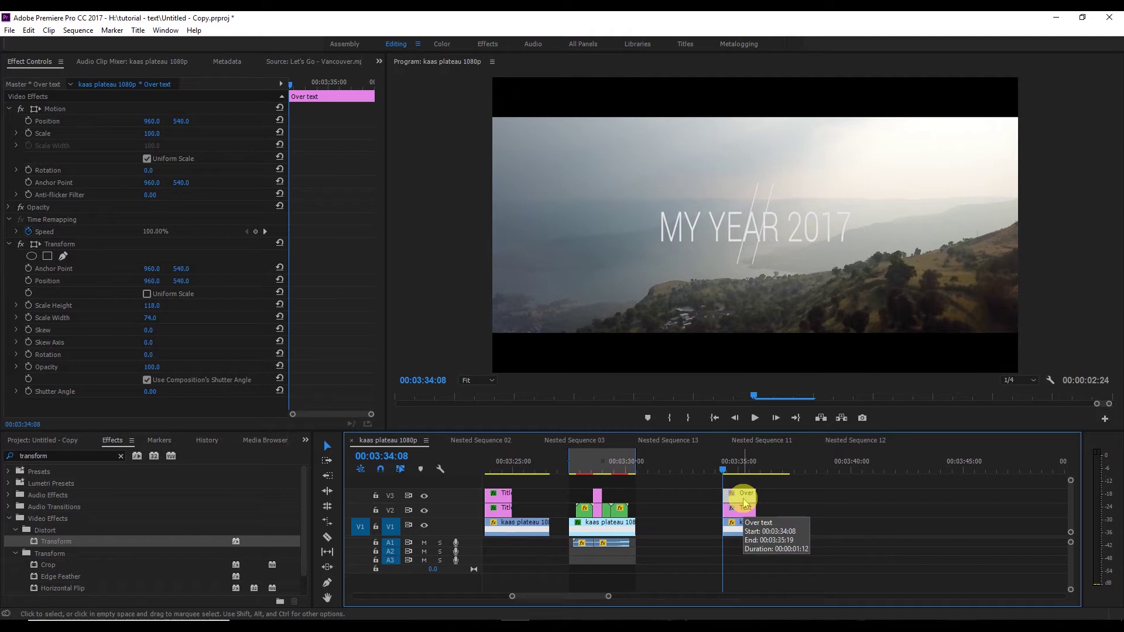
Step: Apply Crop to the Text clip and move the slashes left of MY YEAR 2017
click(120, 456)
text(crop)
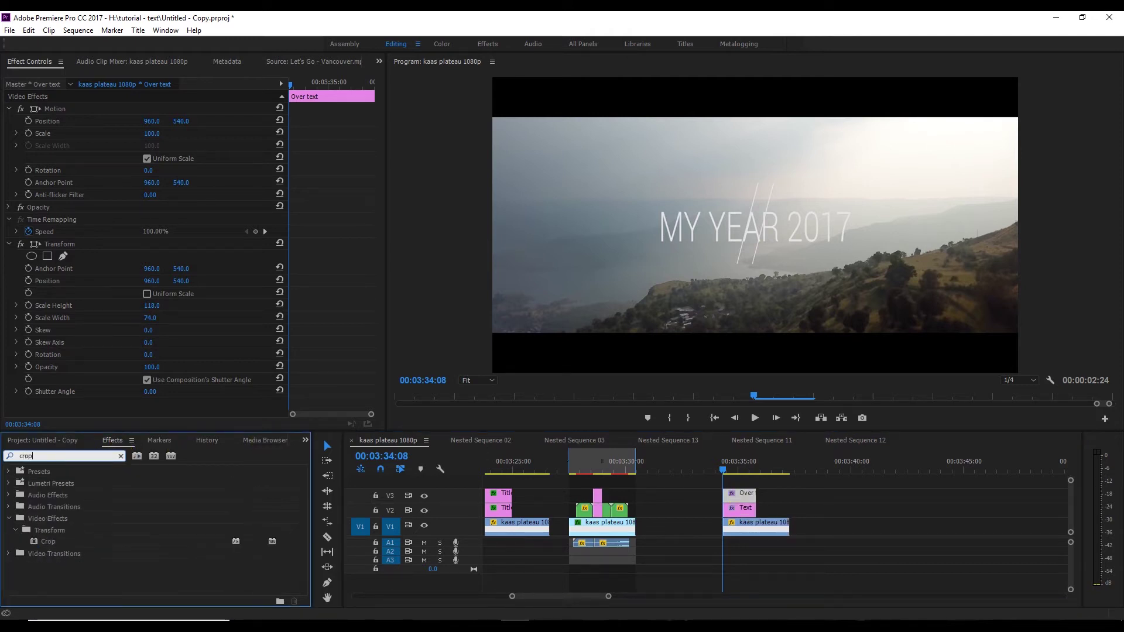
drag(43, 541, 752, 516)
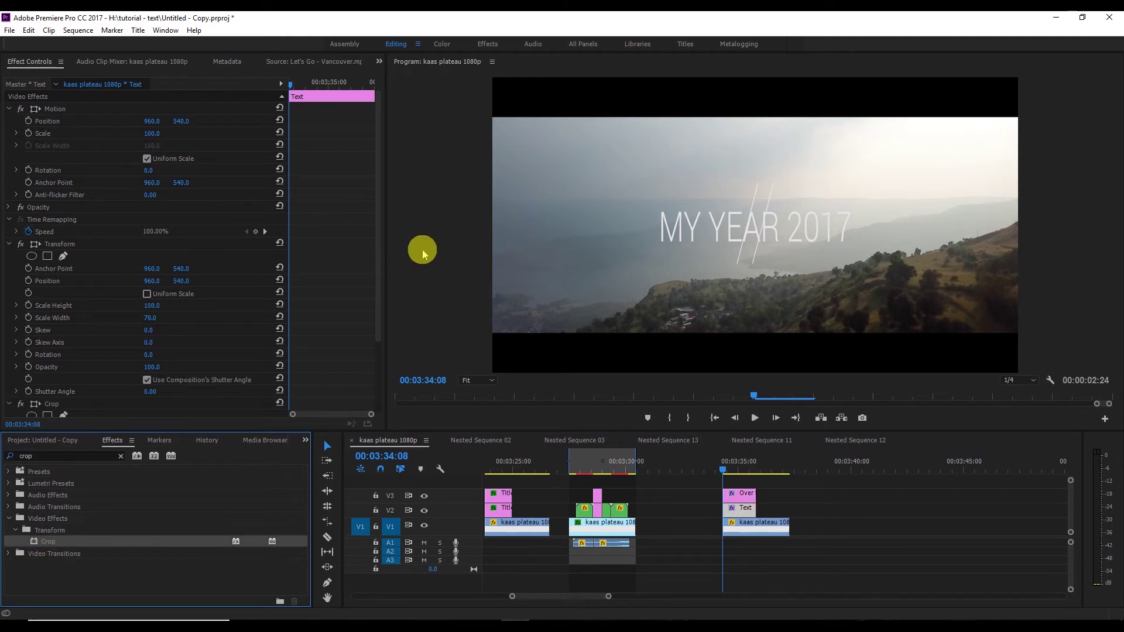
click(745, 495)
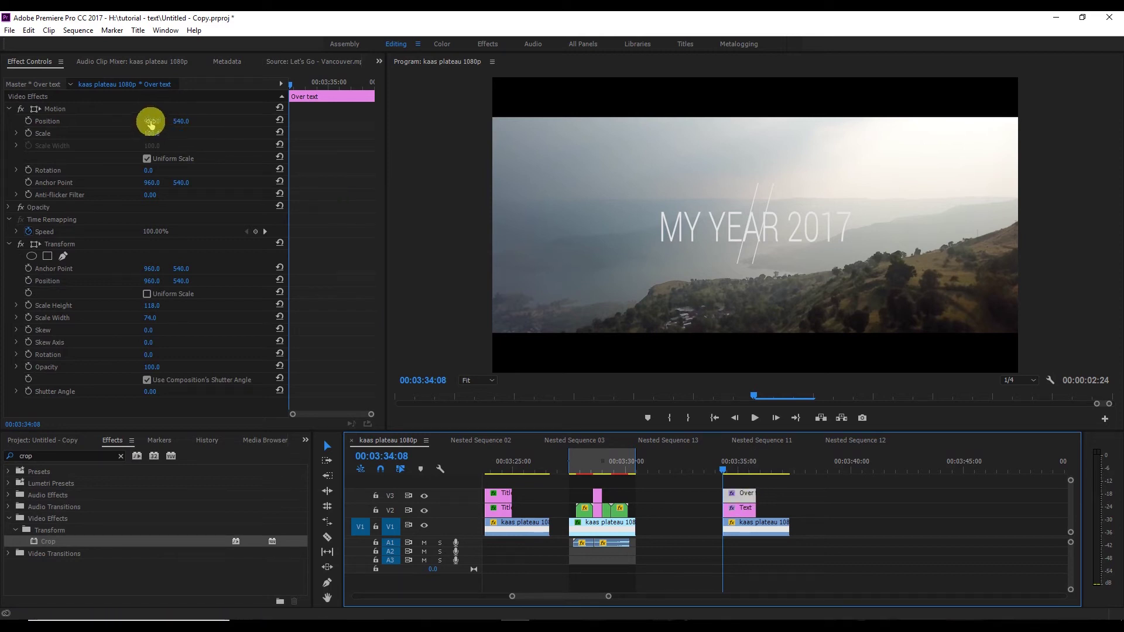
drag(152, 121, 74, 121)
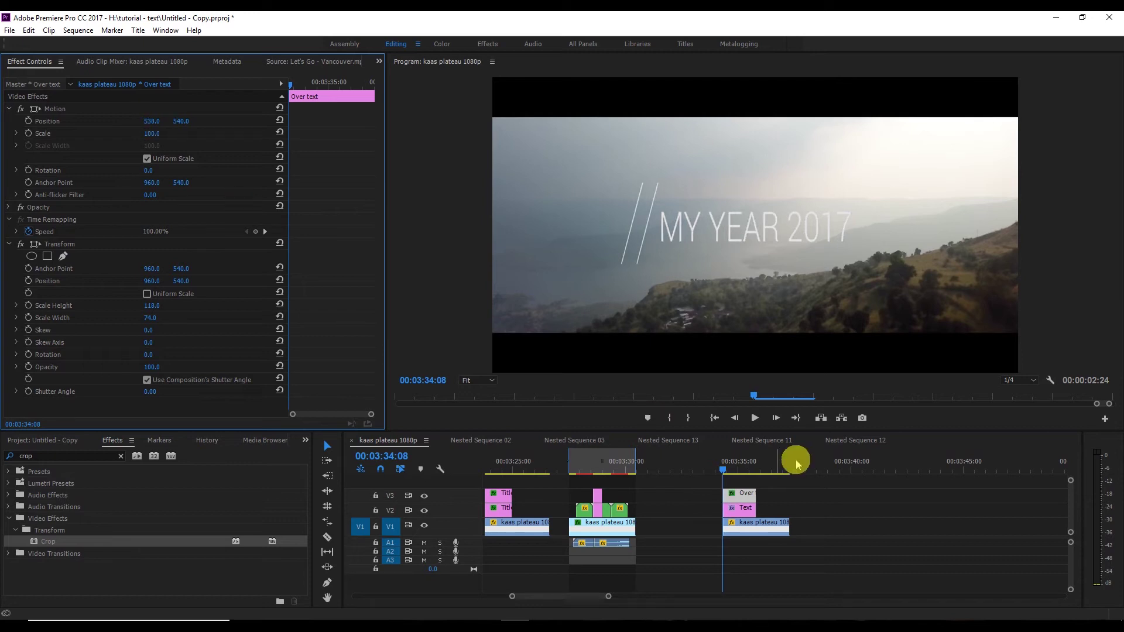
Step: Crop the Text clip 69% from the right so only the slashes show
click(741, 508)
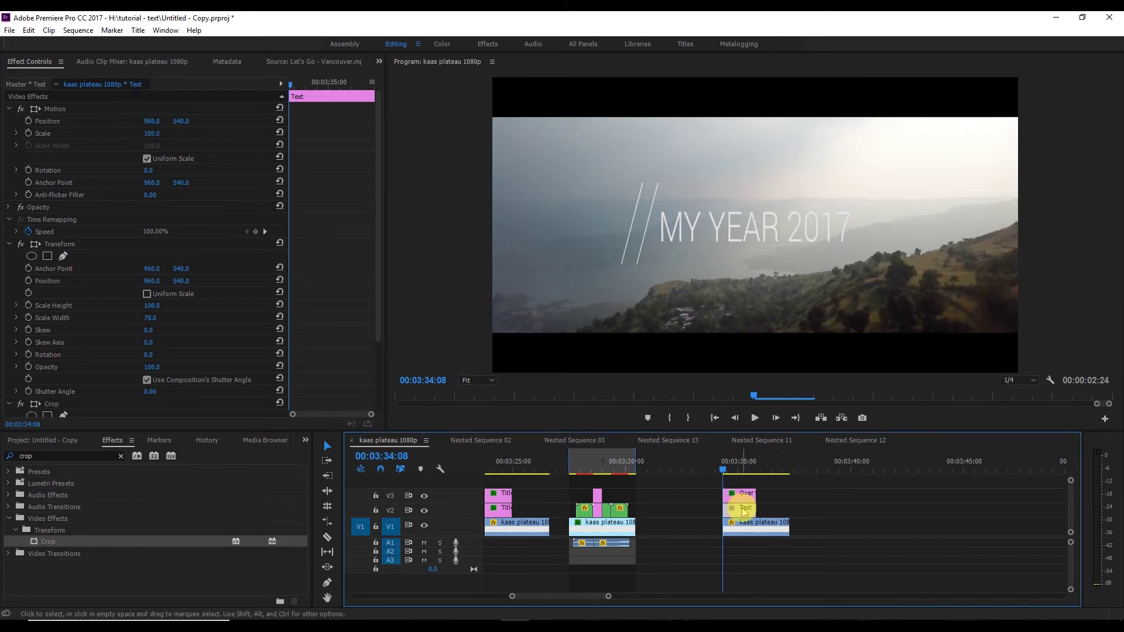
drag(377, 258, 378, 334)
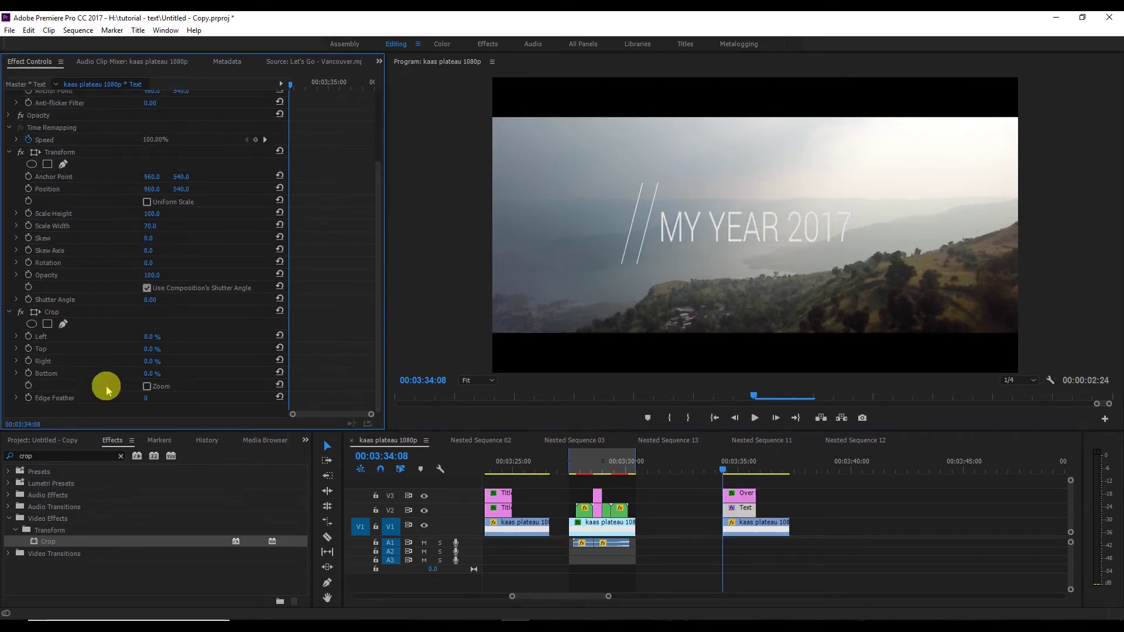
click(152, 363)
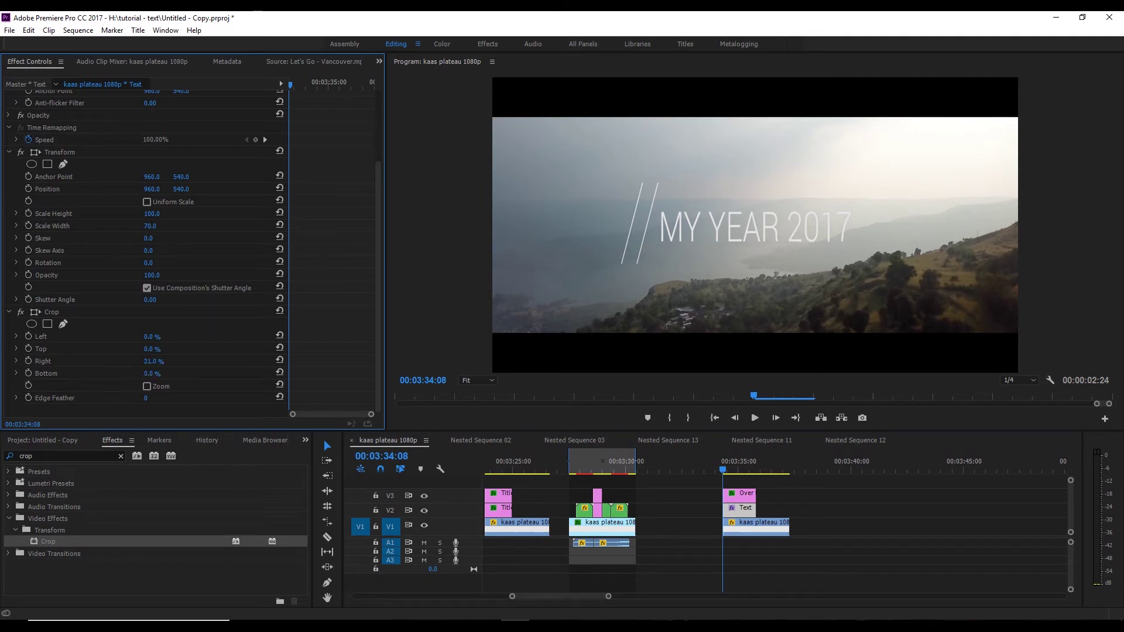
mouse_move(153, 361)
mouse_down()
mouse_move(168, 362)
mouse_move(156, 370)
mouse_up()
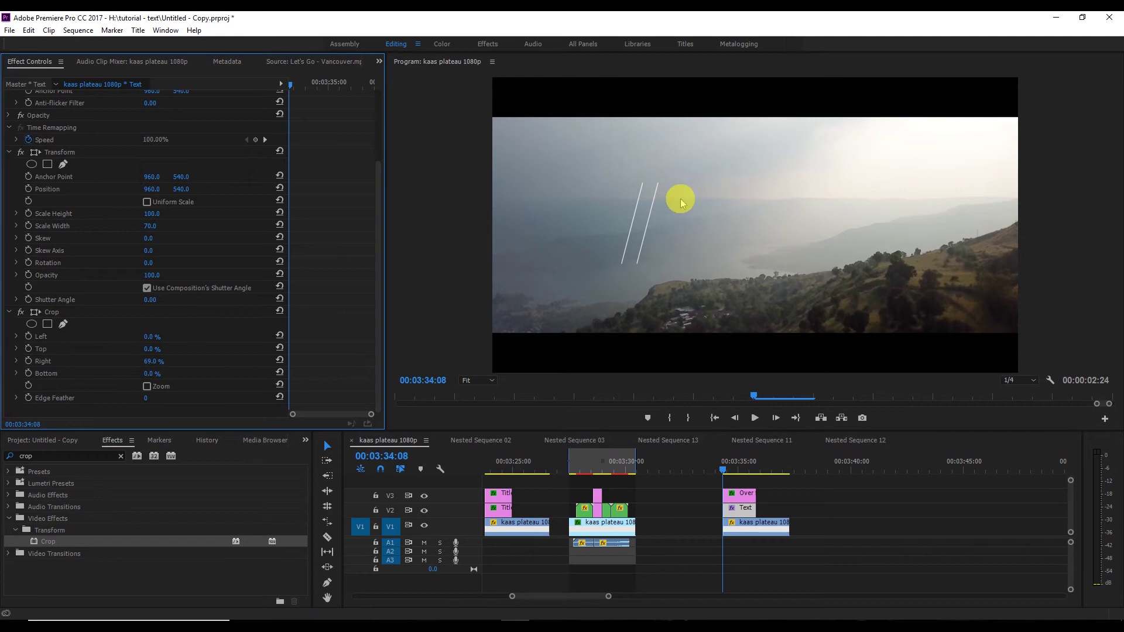
click(739, 496)
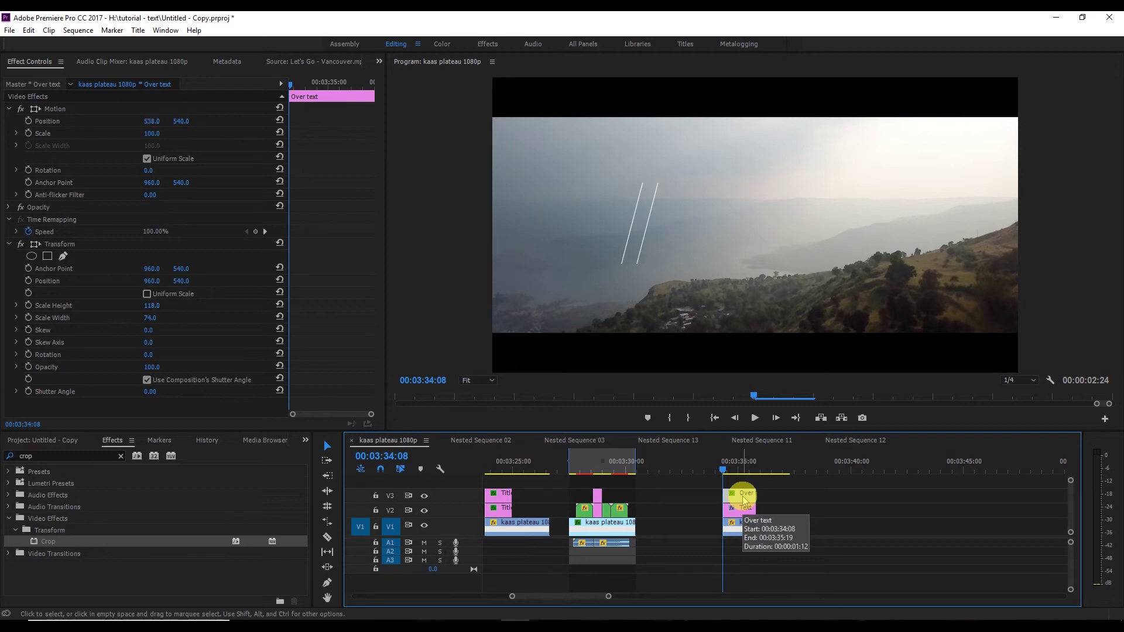
Step: Keyframe the slashes' position at 03:35:10 with X 1339, and switch off the Text crop
click(28, 121)
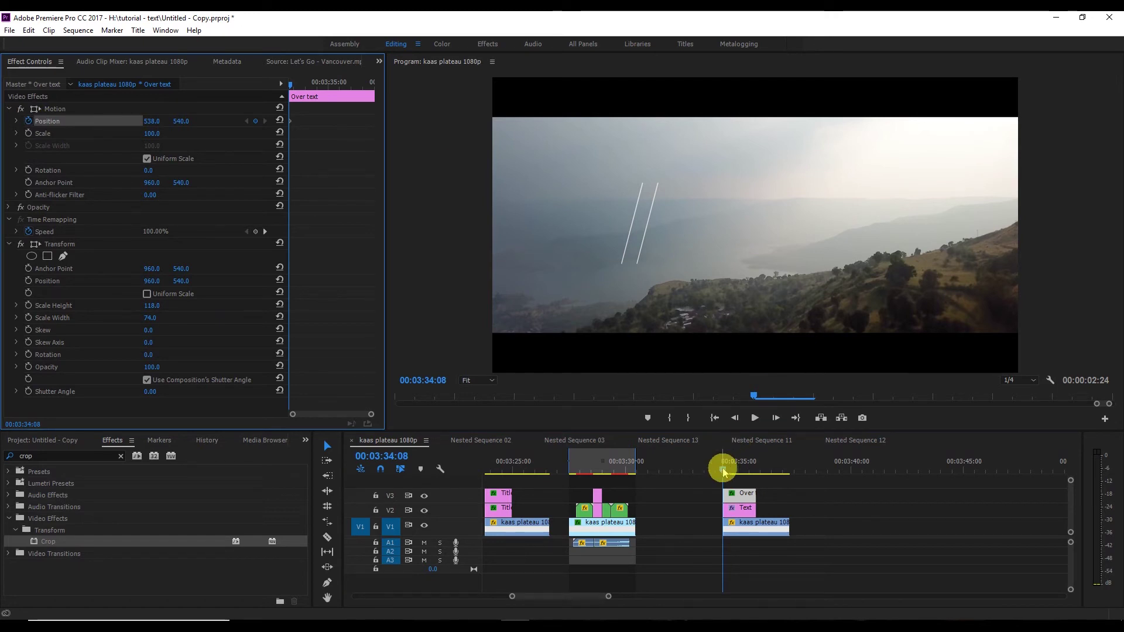
drag(724, 472, 749, 472)
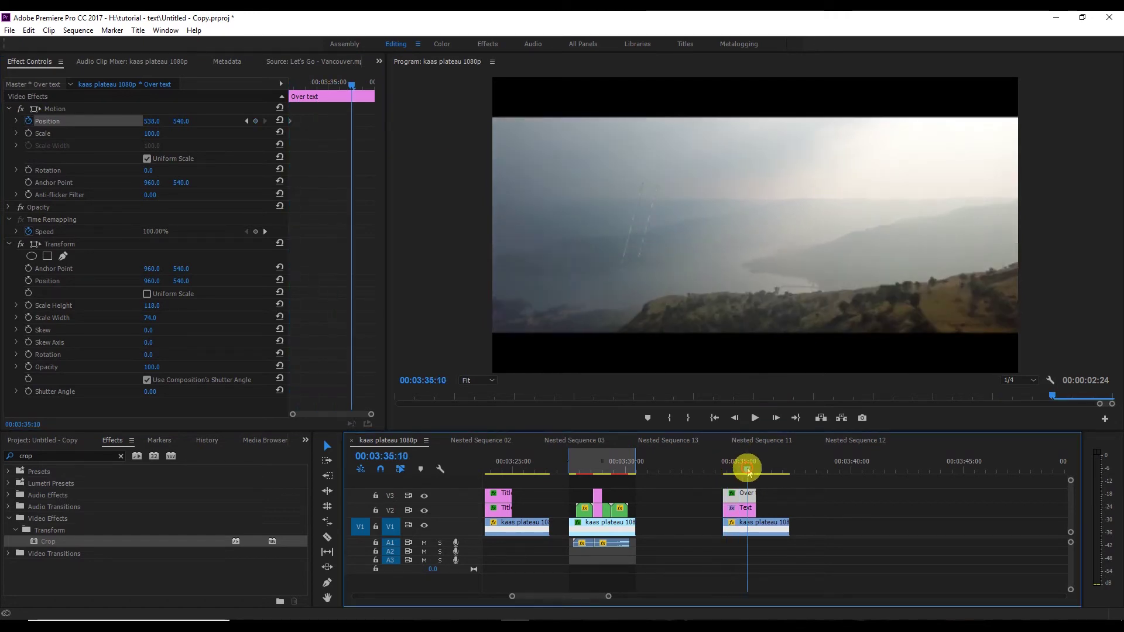
click(256, 121)
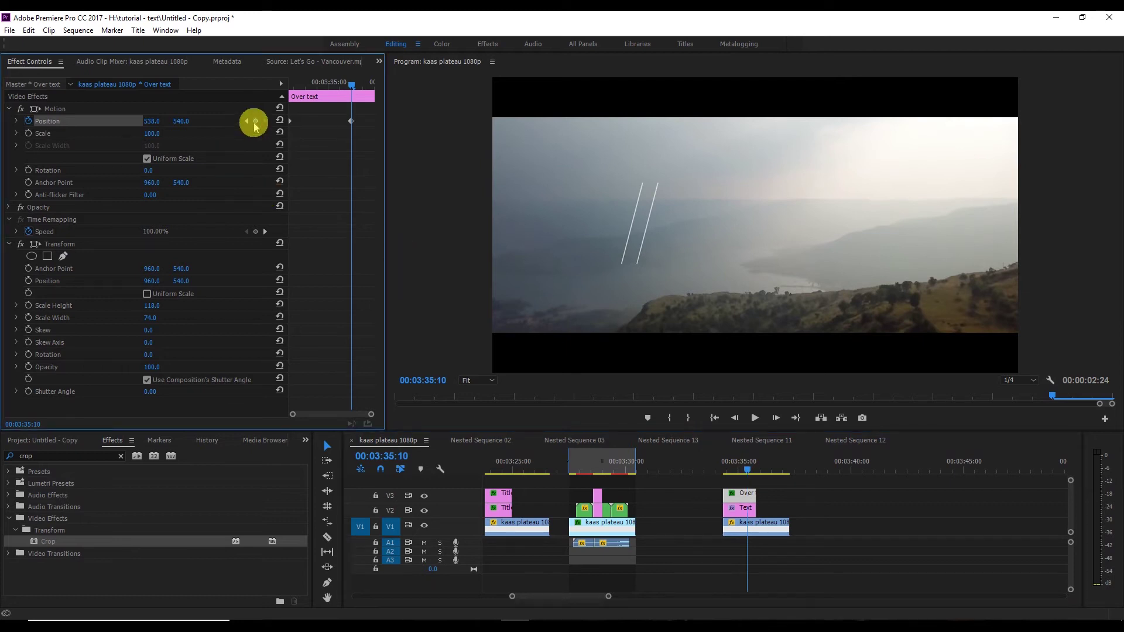
drag(152, 121, 297, 121)
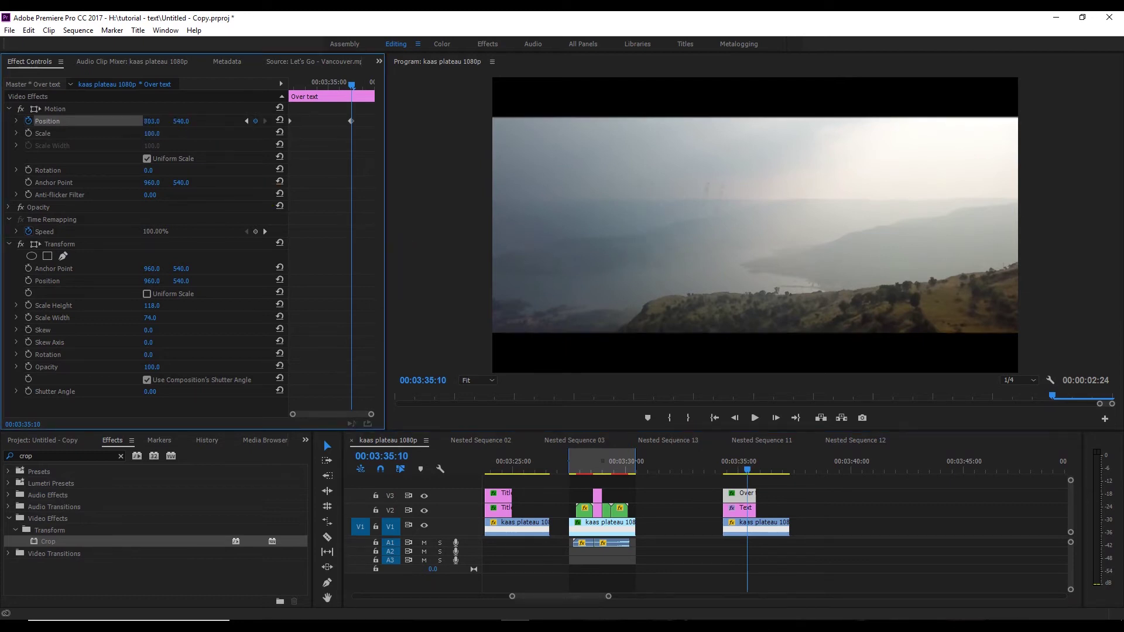
drag(156, 122, 162, 121)
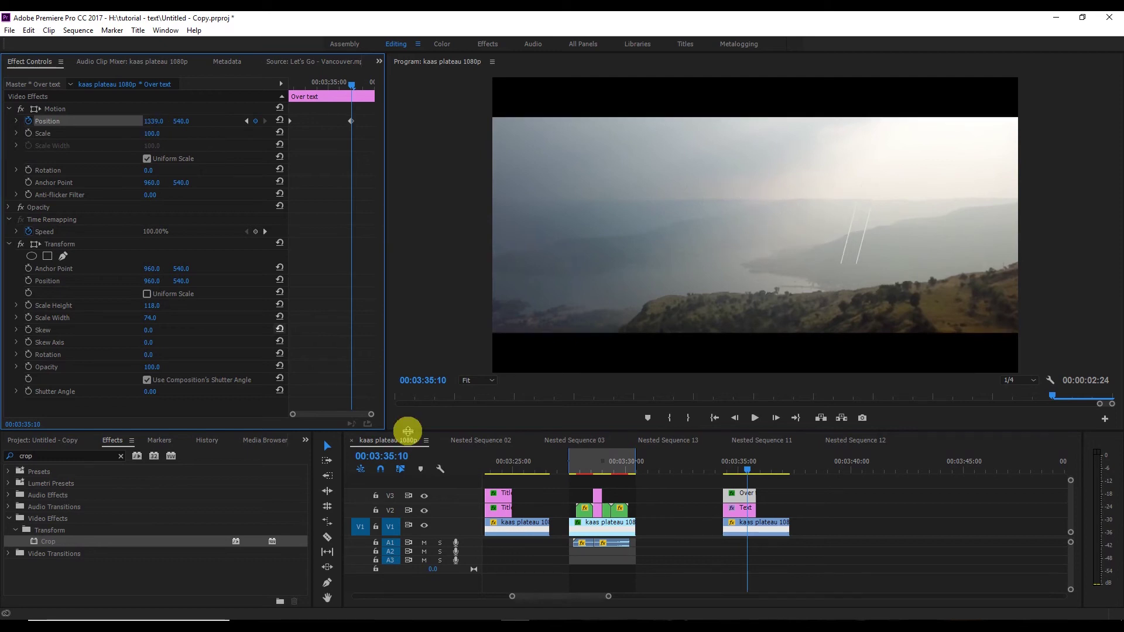
click(743, 510)
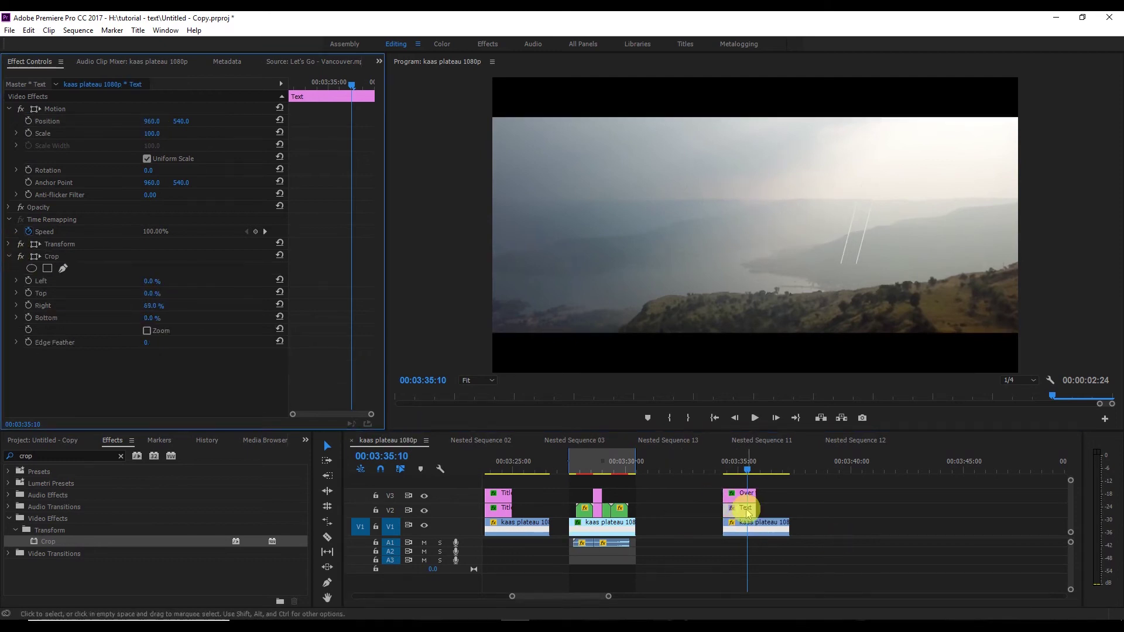
click(21, 258)
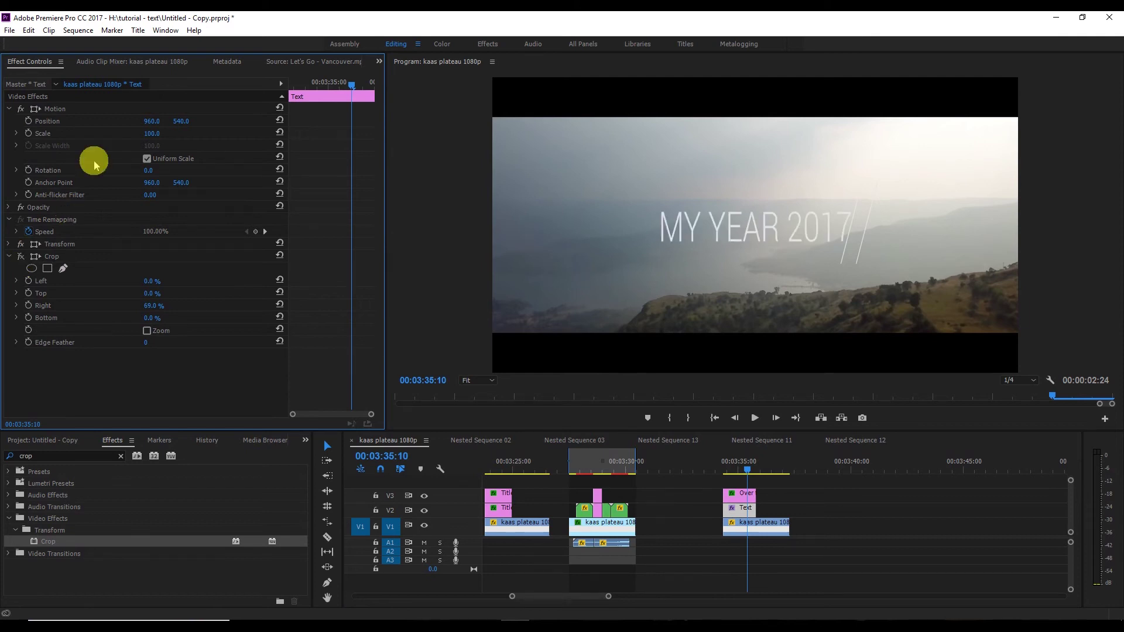
click(748, 494)
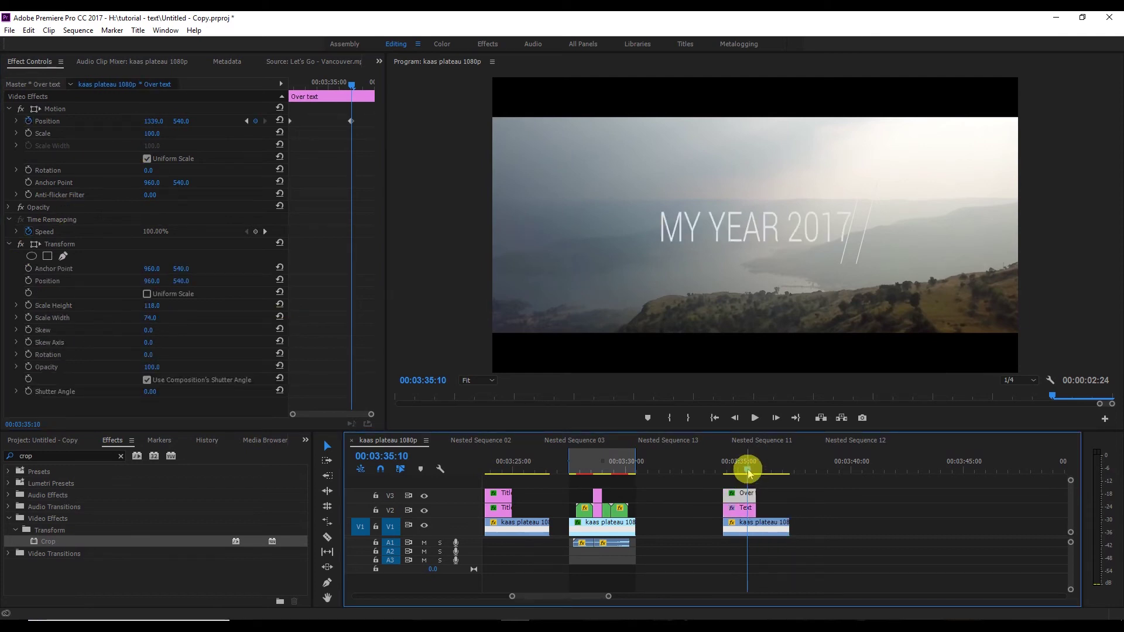
Step: Add a second slash position keyframe at 03:35:18 with X 1413.8
drag(750, 474, 757, 475)
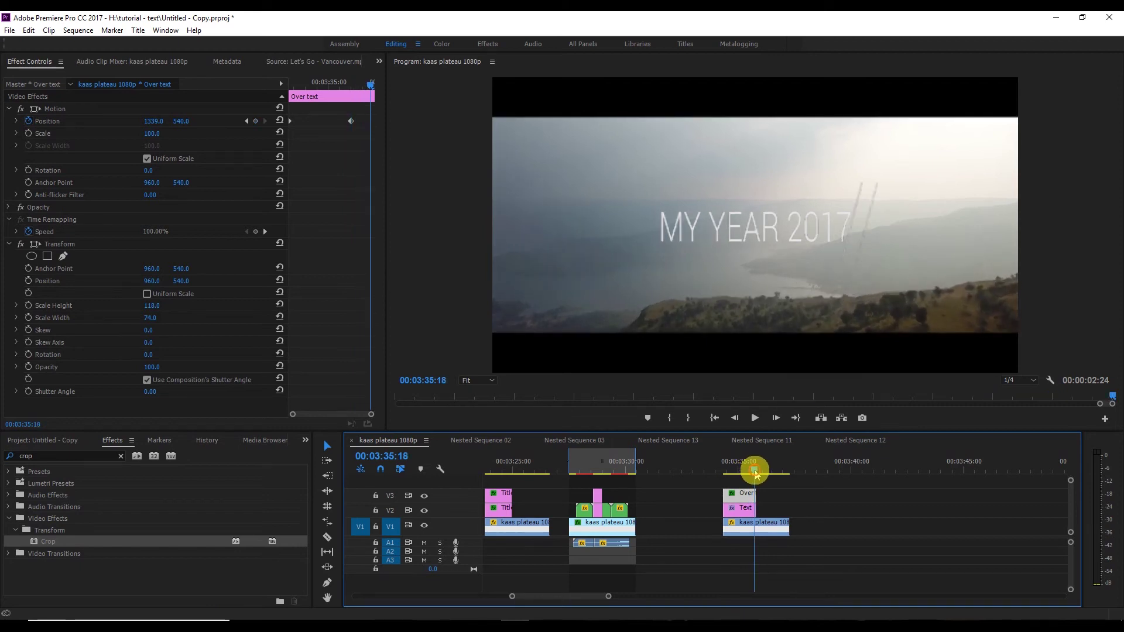
click(251, 120)
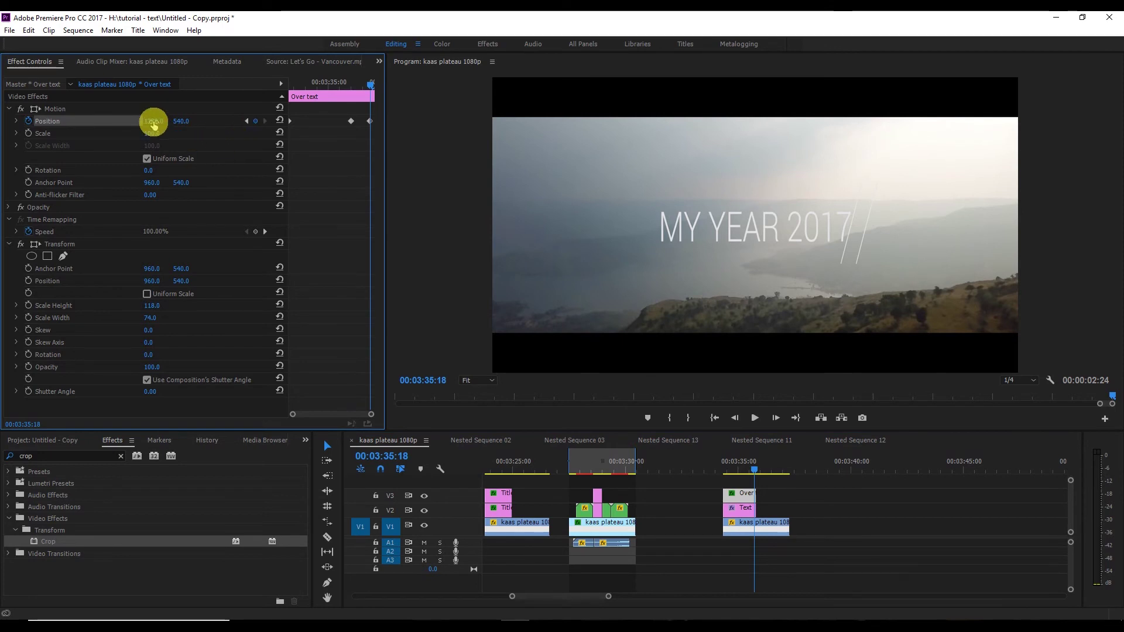
drag(154, 121, 156, 121)
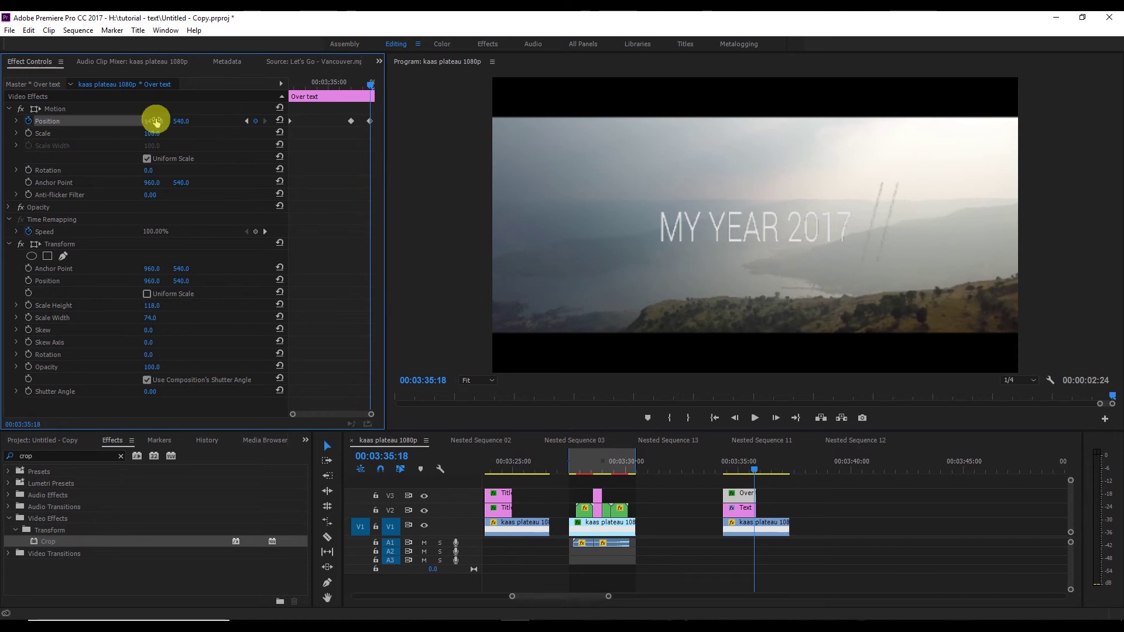
drag(157, 121, 8, 354)
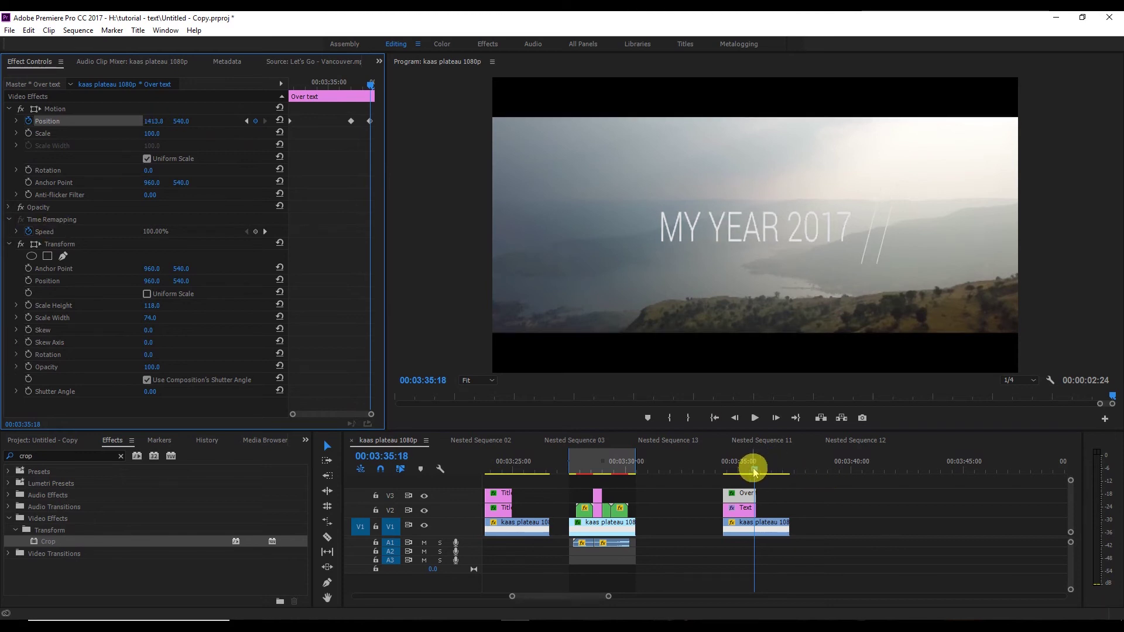
drag(754, 472, 727, 471)
Step: Keyframe the Text clip's Right crop from 69% to 31% one second later
click(743, 508)
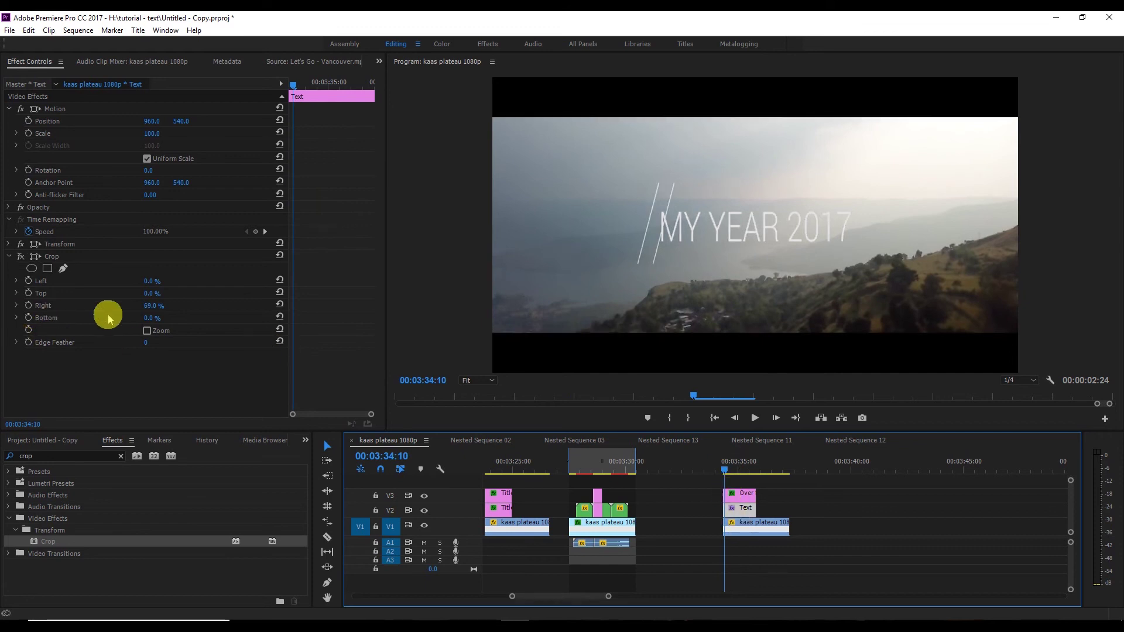
click(28, 306)
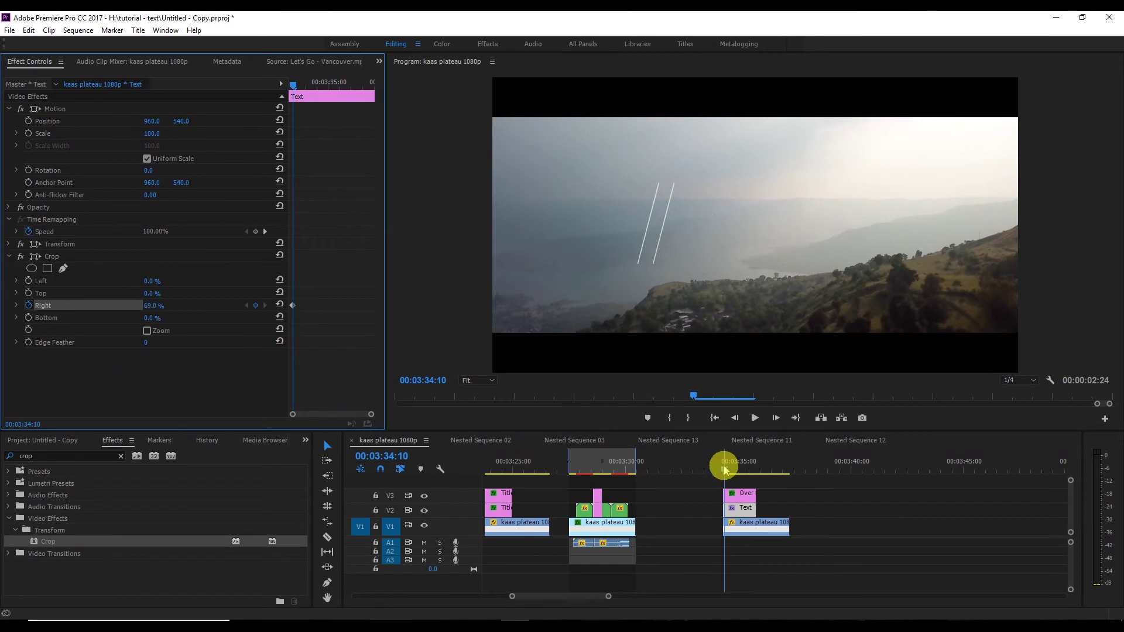
drag(722, 464, 748, 469)
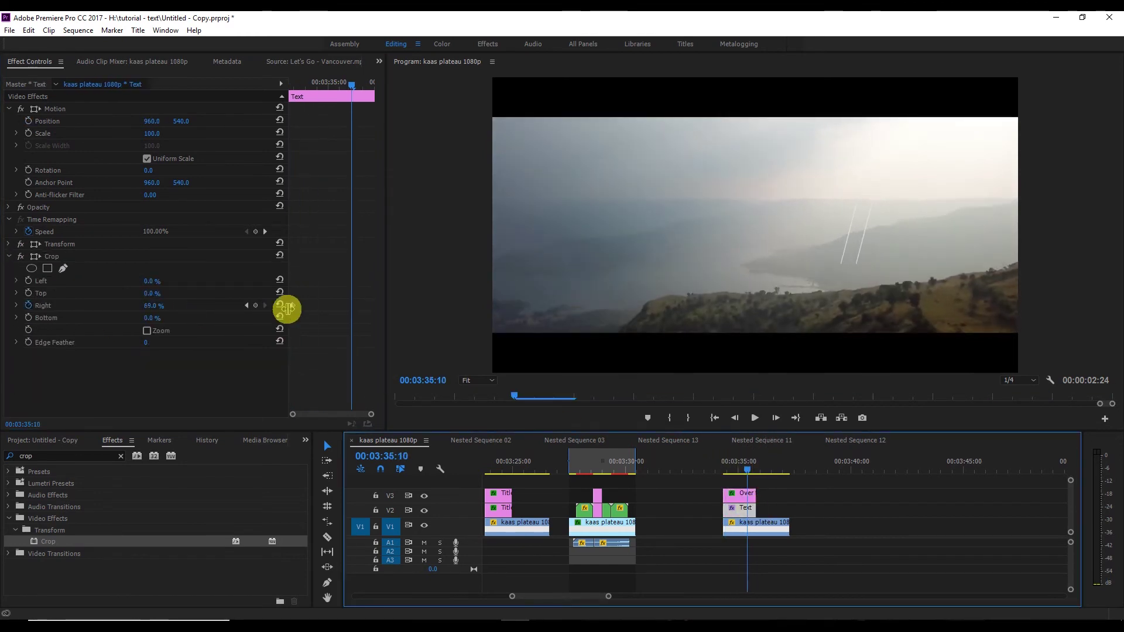
click(255, 305)
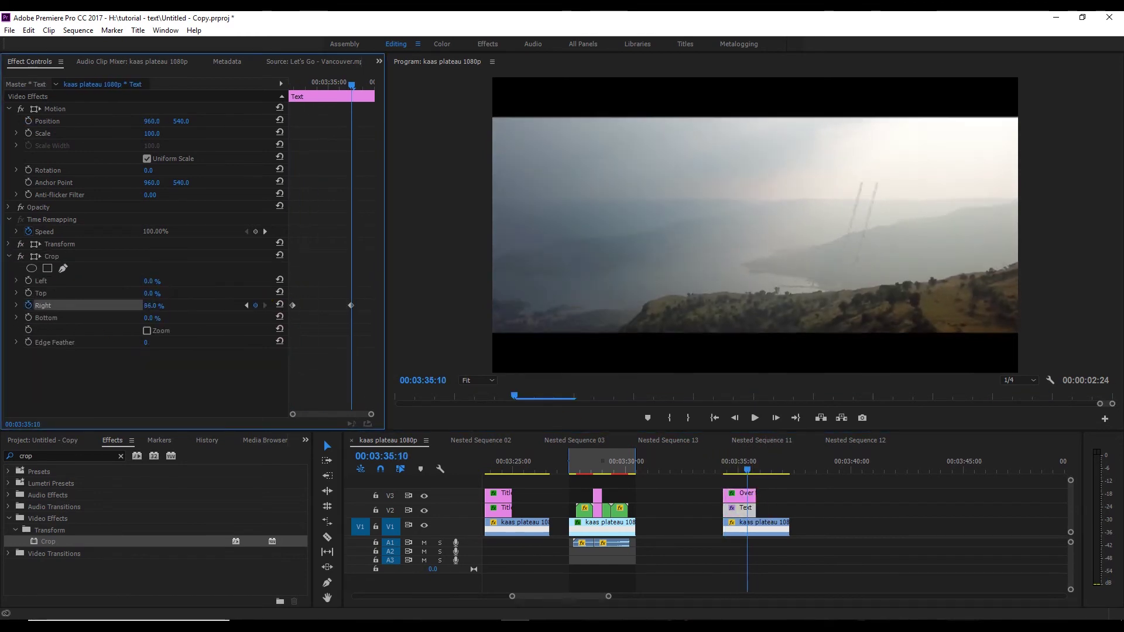
drag(149, 305, 135, 305)
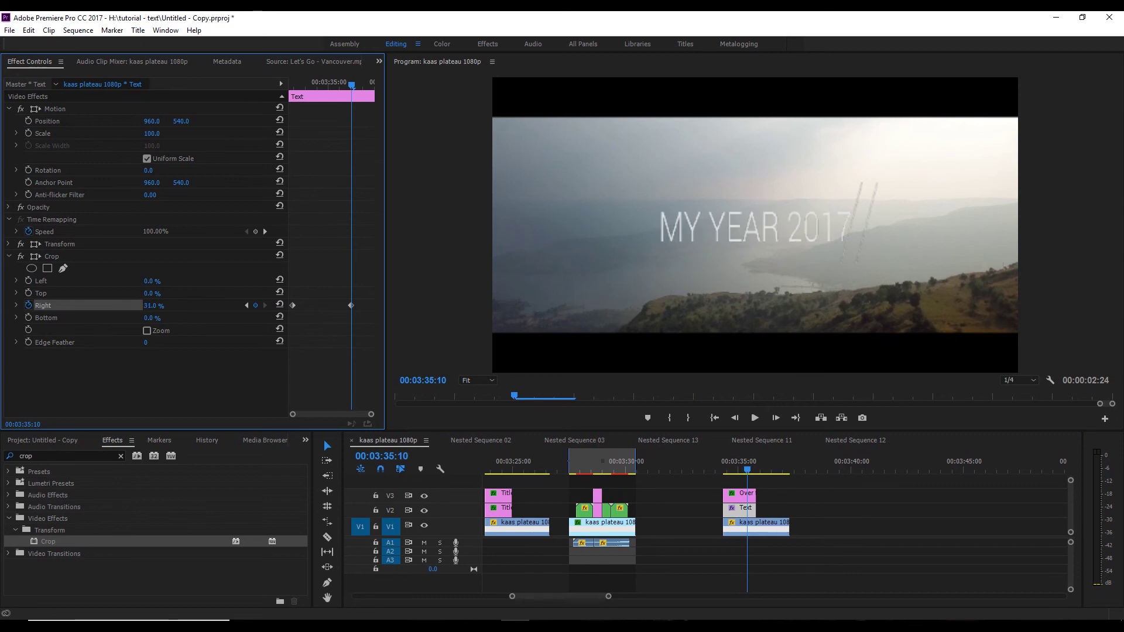
Step: Preview the title reveal from 03:34:10, then stop at 03:35:19
drag(747, 469, 724, 469)
key(space)
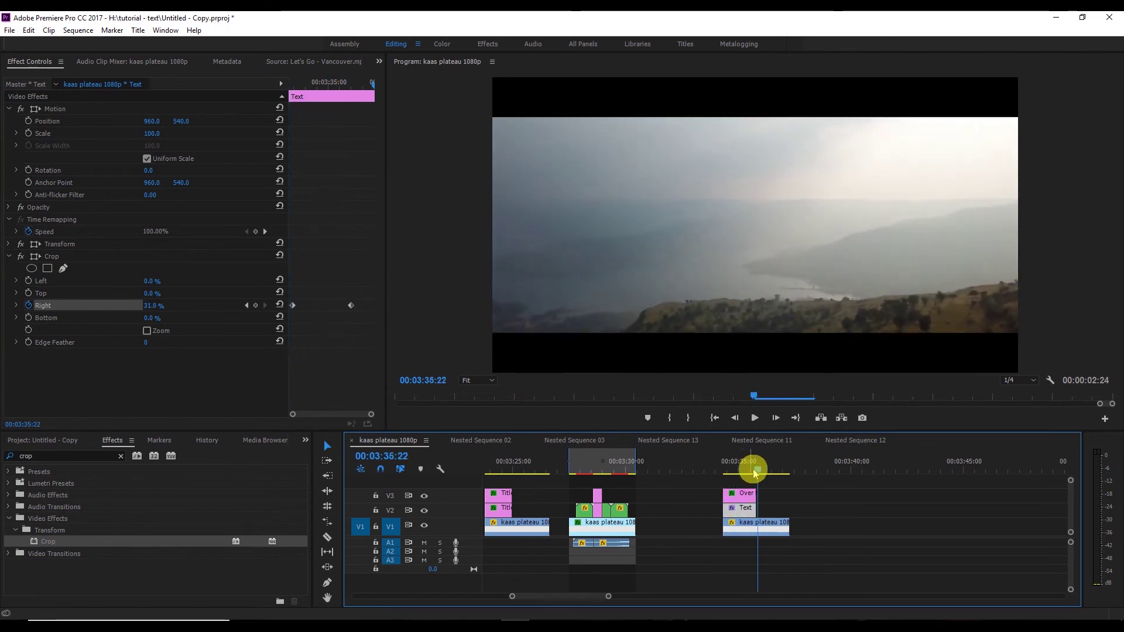
click(724, 469)
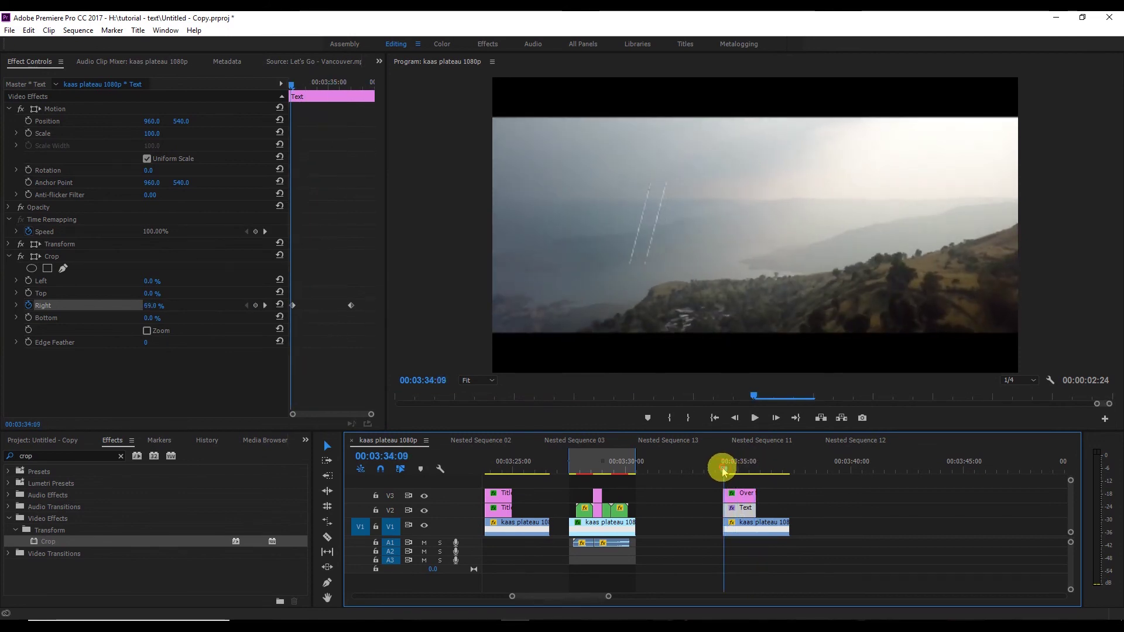
key(space)
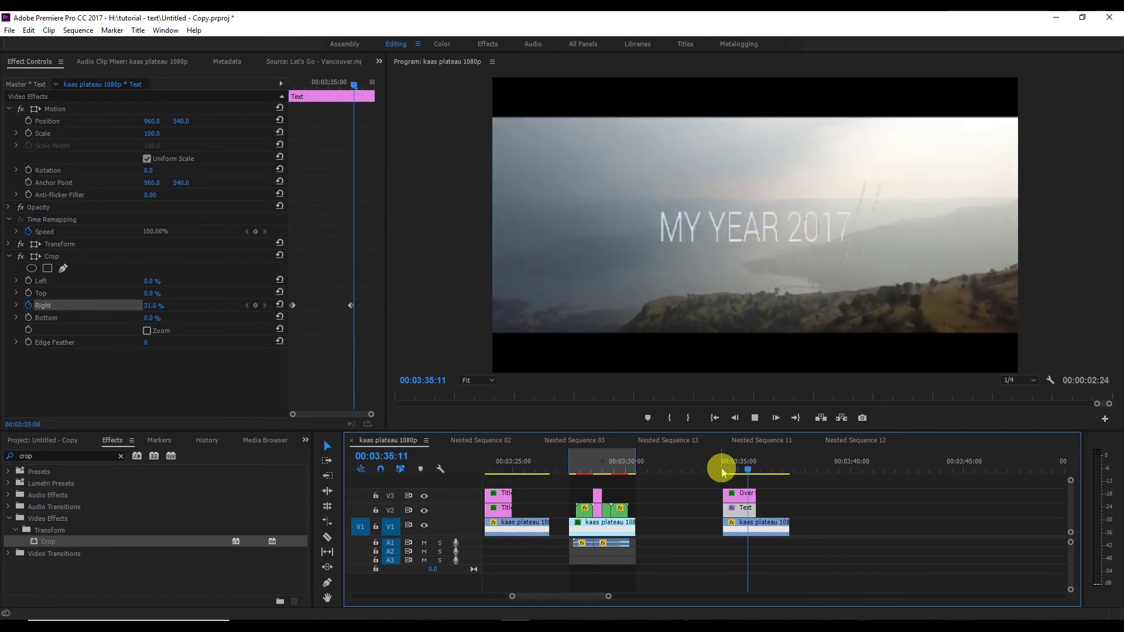
key(space)
mouse_move(753, 468)
mouse_down()
mouse_move(775, 466)
mouse_move(758, 477)
mouse_up()
Step: Nest both title clips into Nested Sequence 14
scroll(761, 470, up, 5)
drag(557, 597, 577, 596)
shift+click(736, 500)
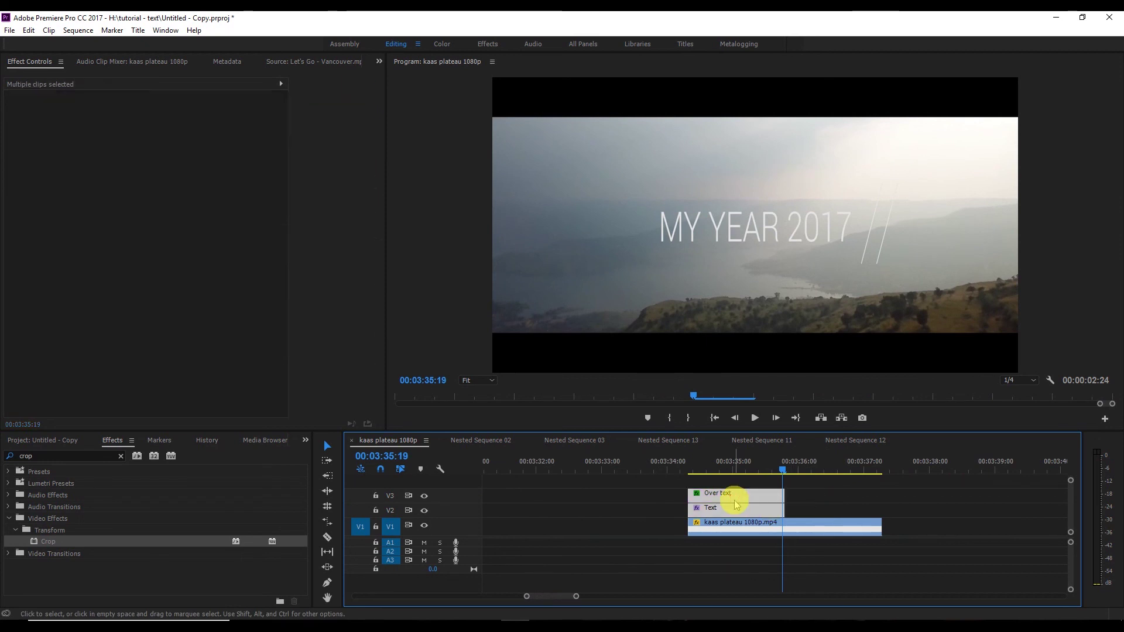
right_click(736, 500)
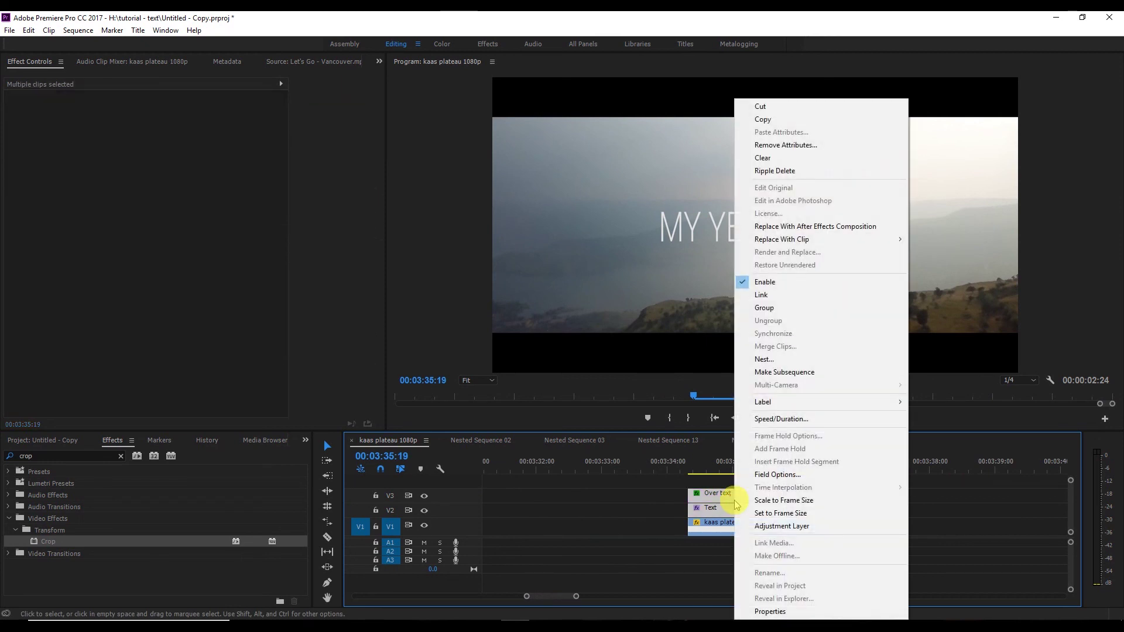
click(798, 361)
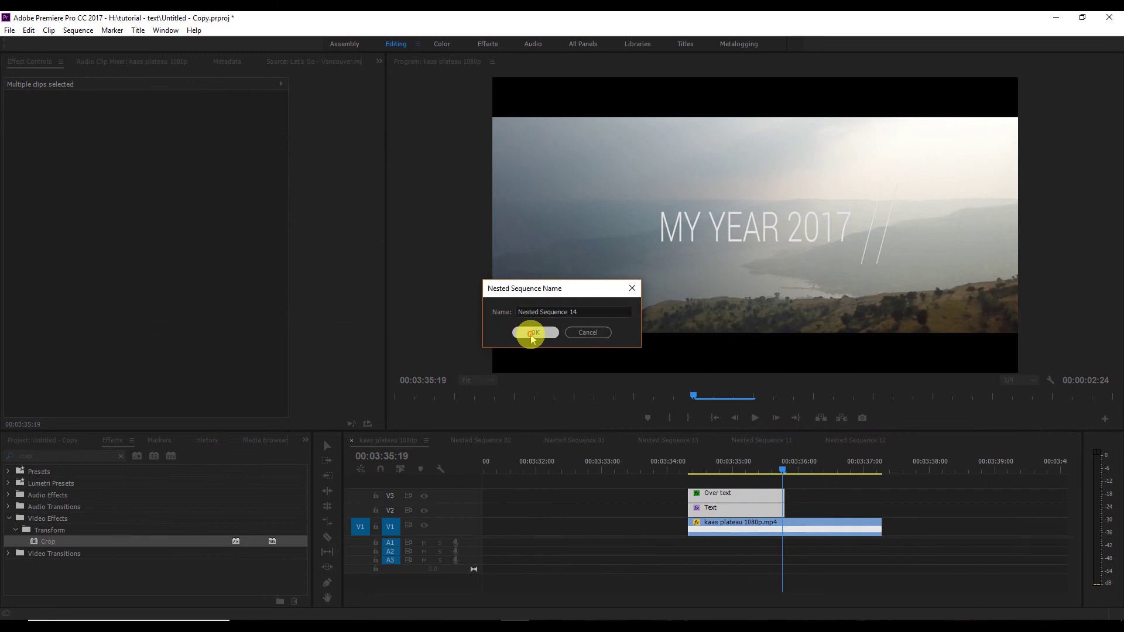
click(530, 331)
Step: Place a copy of the nested title after it and reverse its speed to -100%
drag(730, 512, 838, 511)
right_click(839, 511)
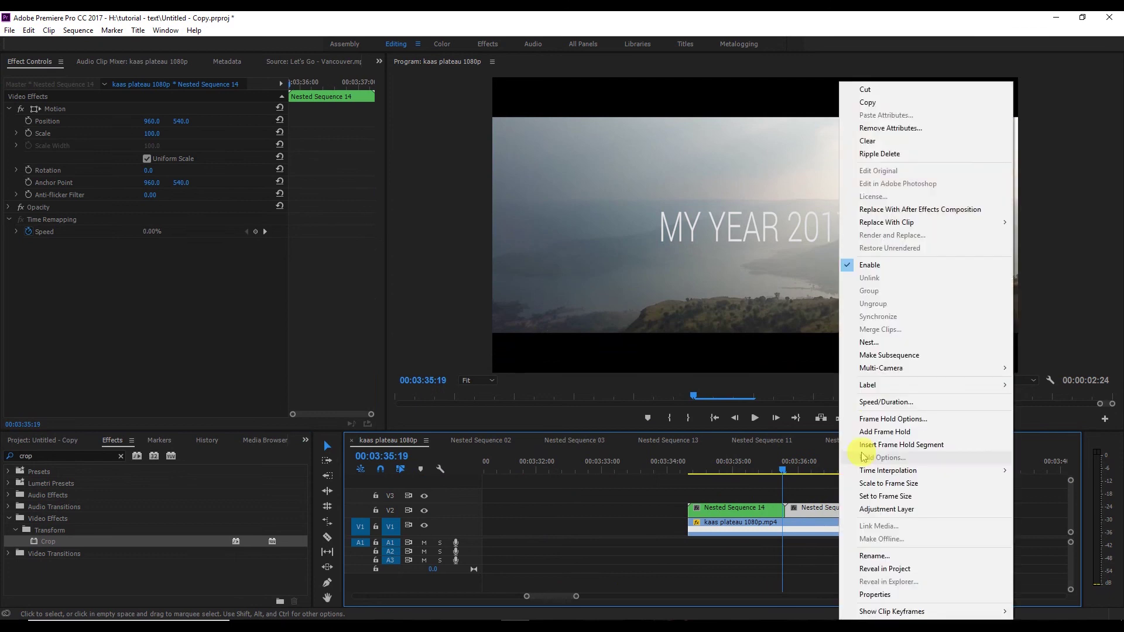
click(878, 398)
click(503, 319)
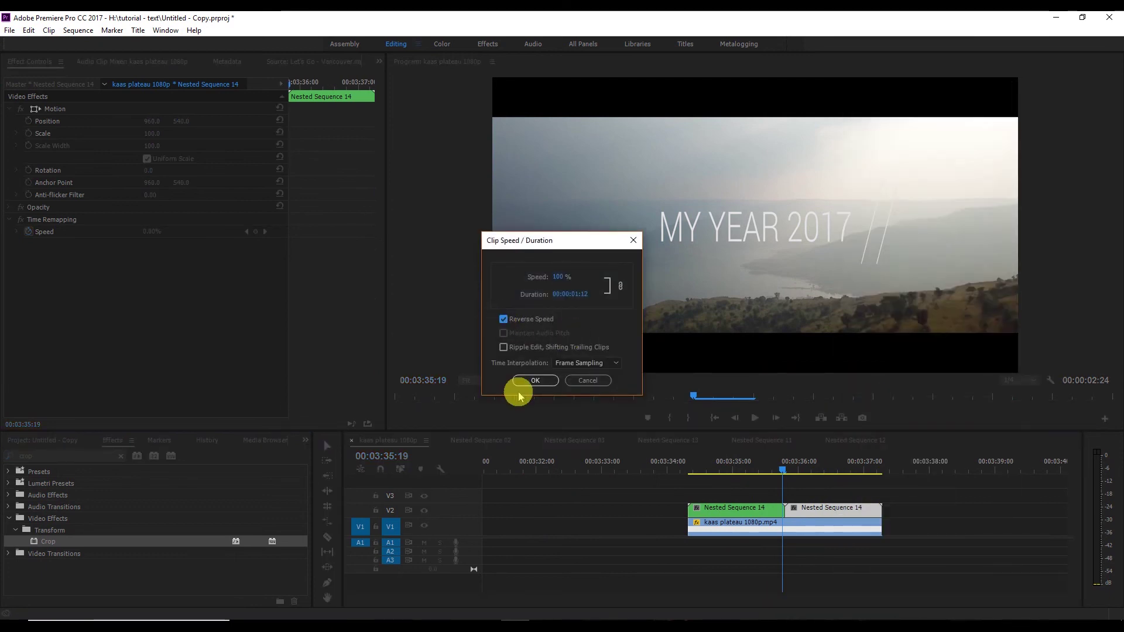
click(524, 382)
Step: Play the title animating in and out, ending near 03:37:04
click(709, 479)
click(688, 479)
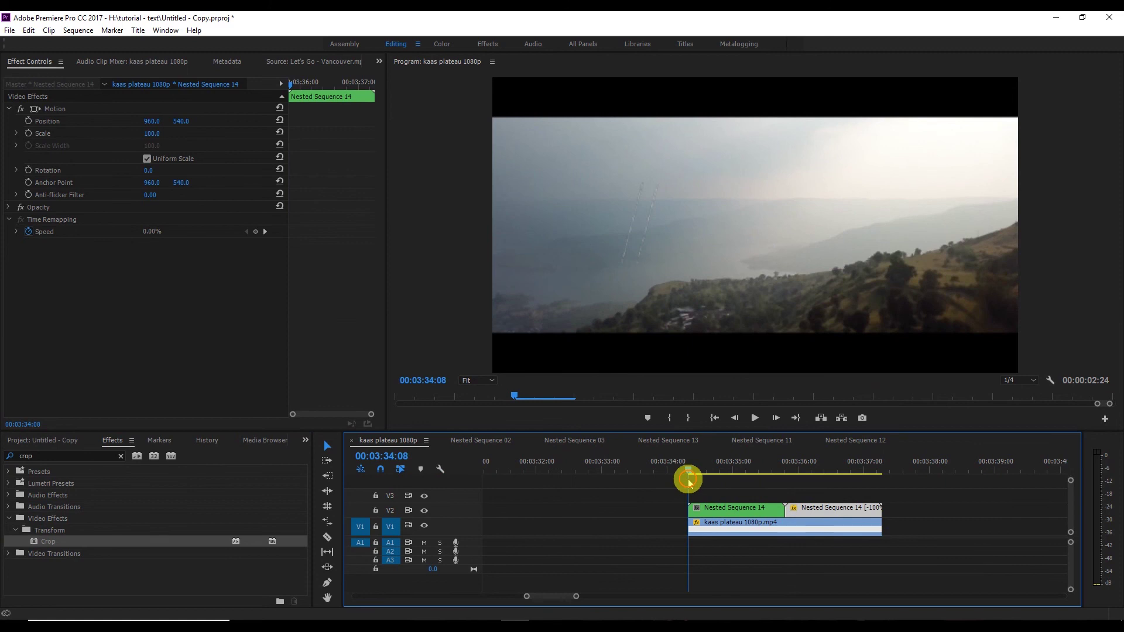
key(space)
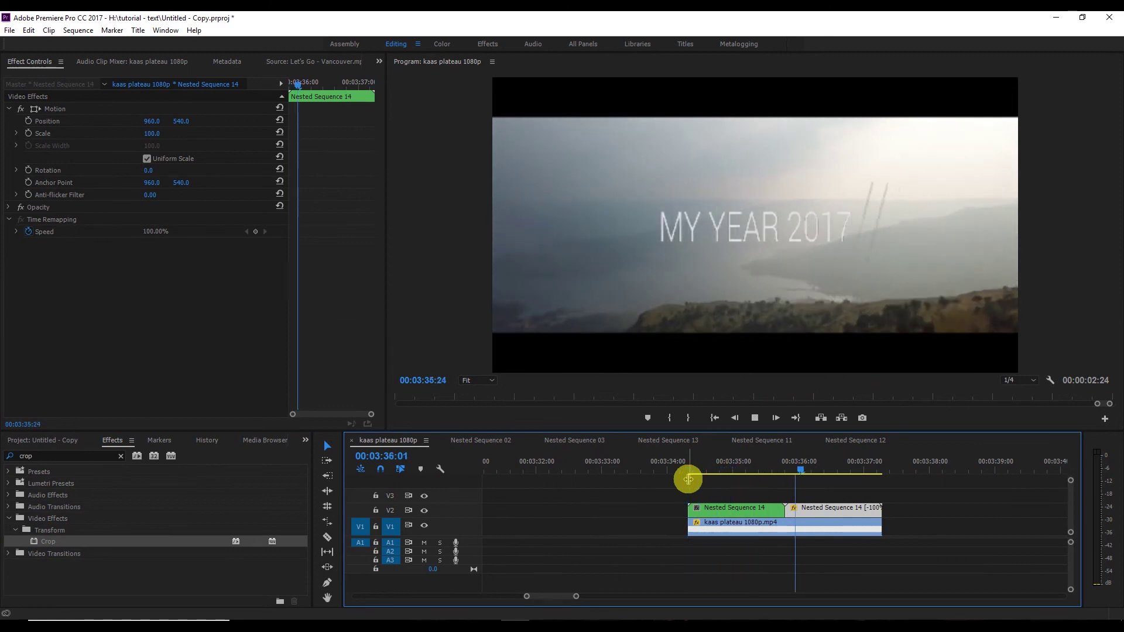
key(space)
drag(828, 480, 852, 481)
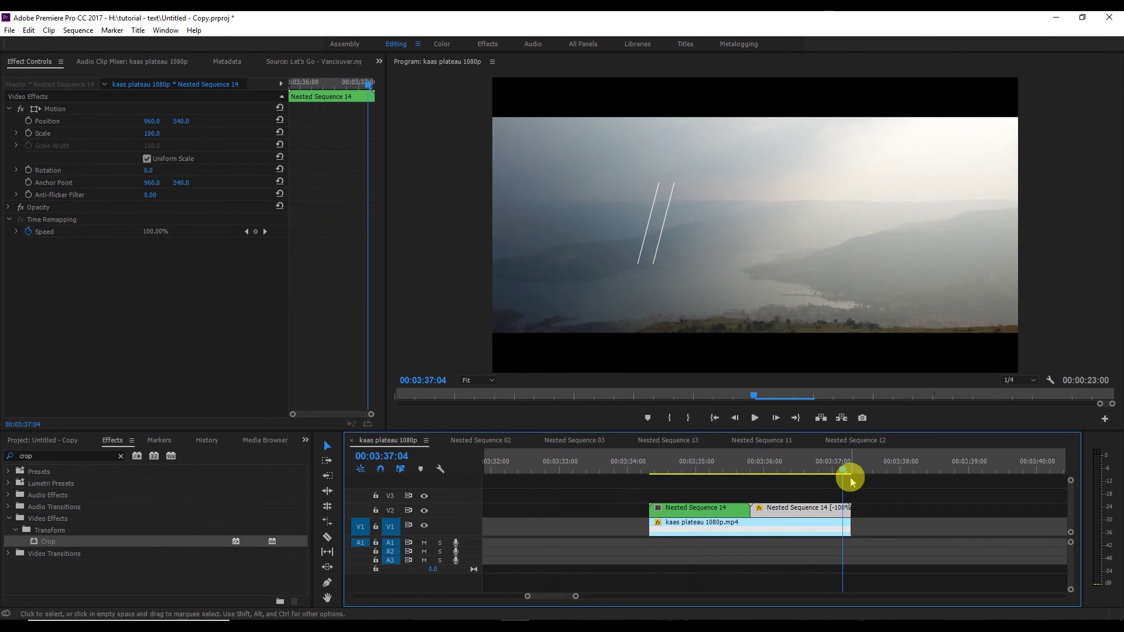